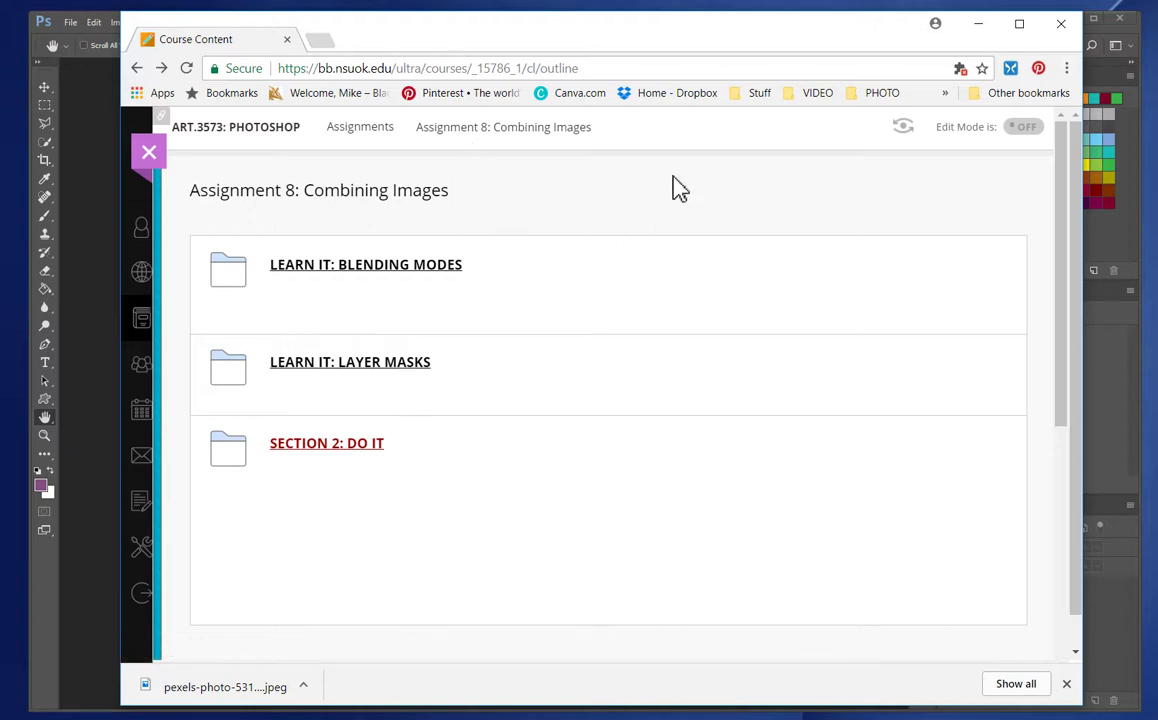
# Step: Switch to Photoshop and open 01_tree_texture from the PHOTOSHOP 06 folder inside the desktop's PHOTOSHOP folder
pyautogui.click(979, 25)
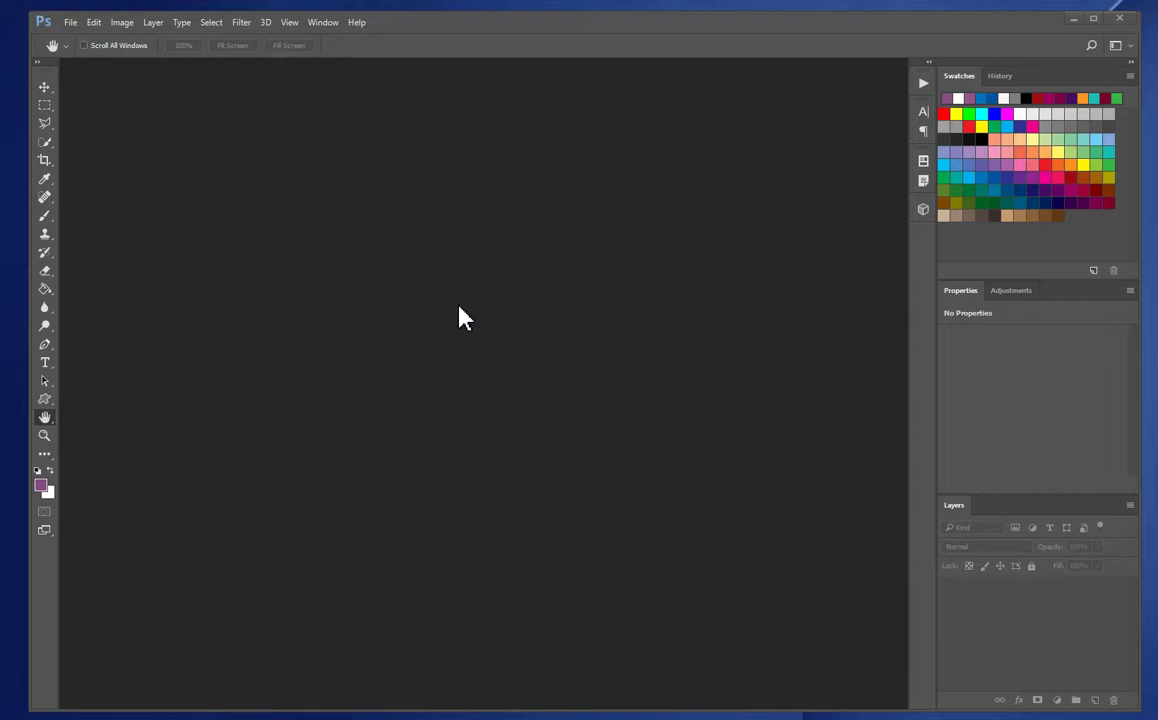
pyautogui.click(68, 23)
pyautogui.click(520, 268)
pyautogui.doubleClick(505, 307)
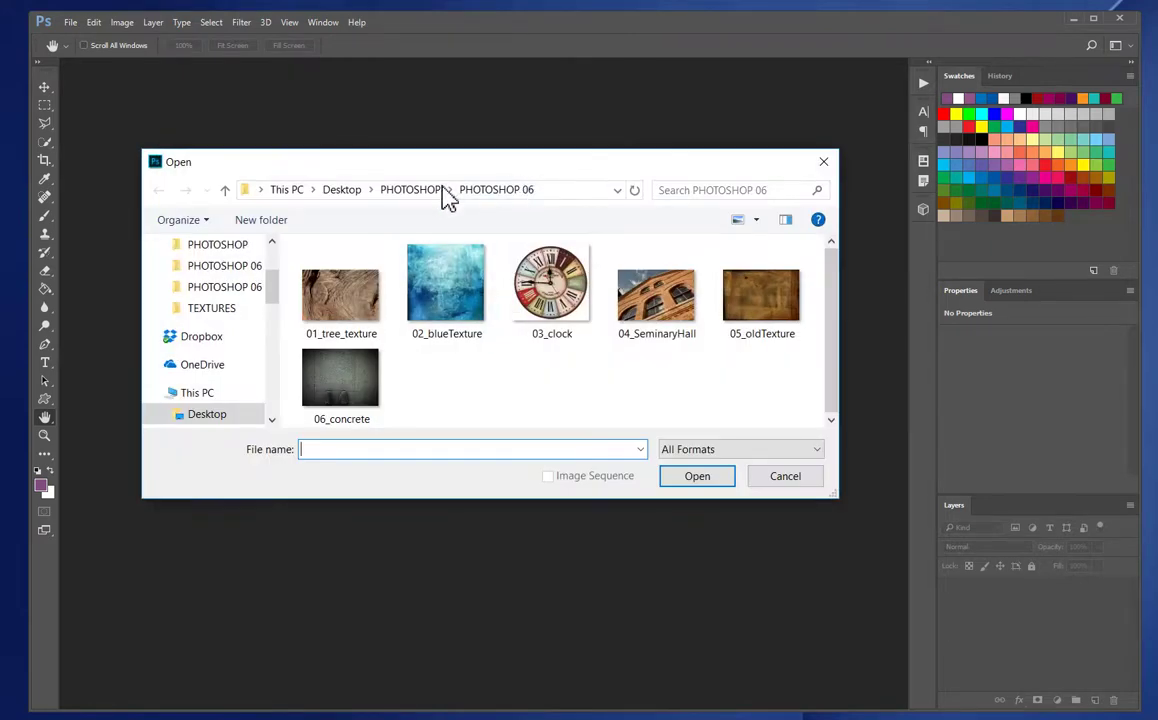
pyautogui.click(436, 191)
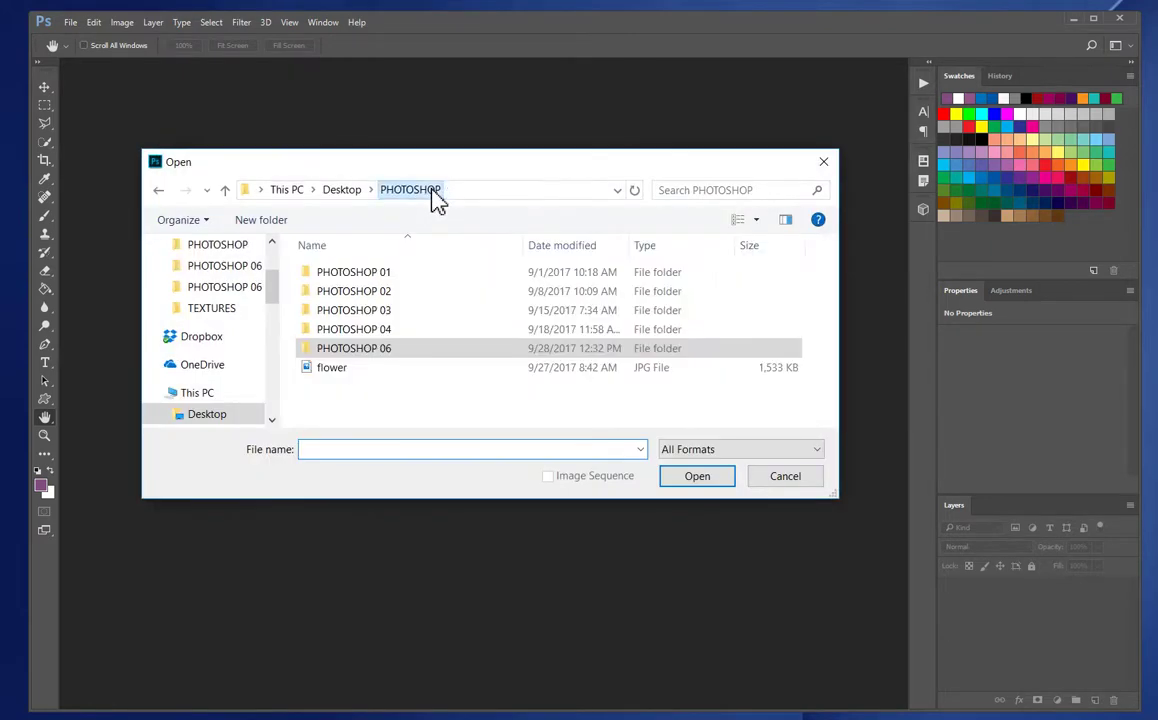
pyautogui.click(342, 190)
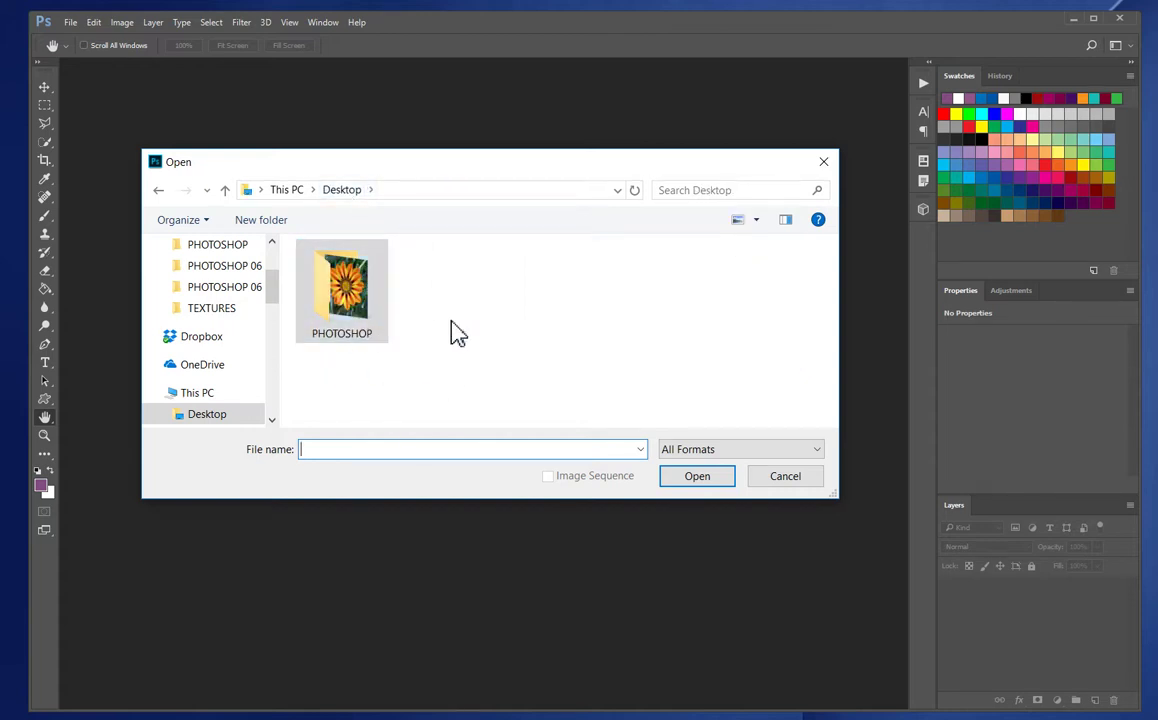
pyautogui.doubleClick(352, 294)
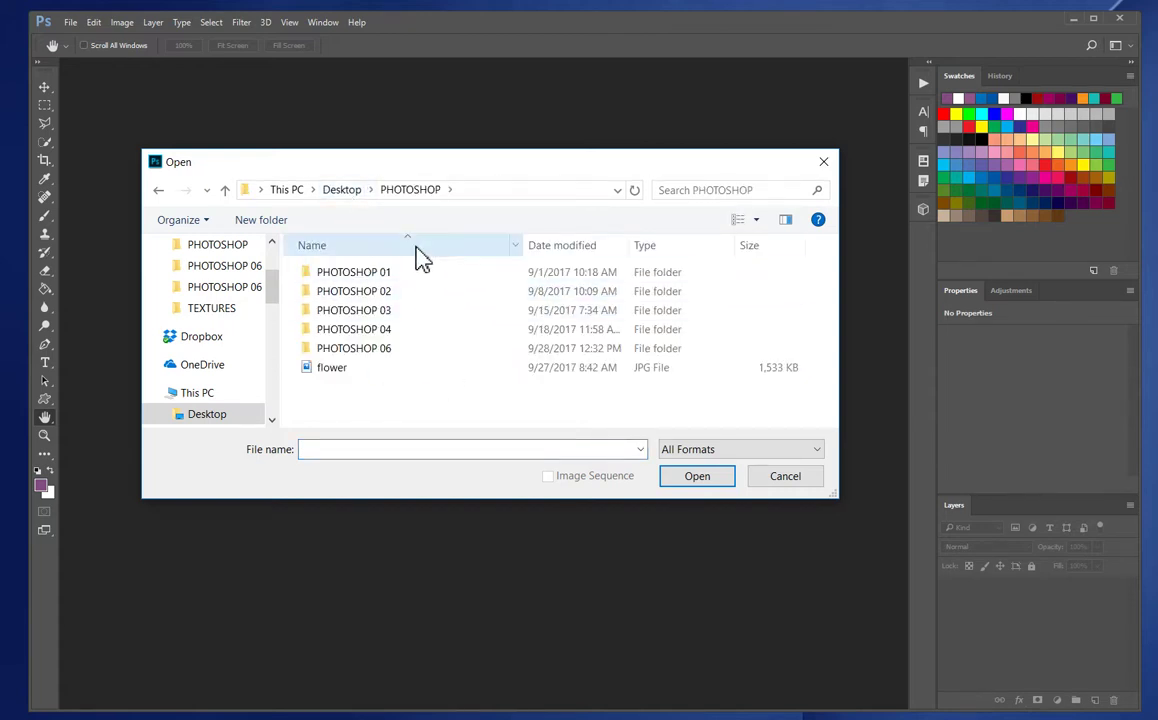
pyautogui.doubleClick(352, 350)
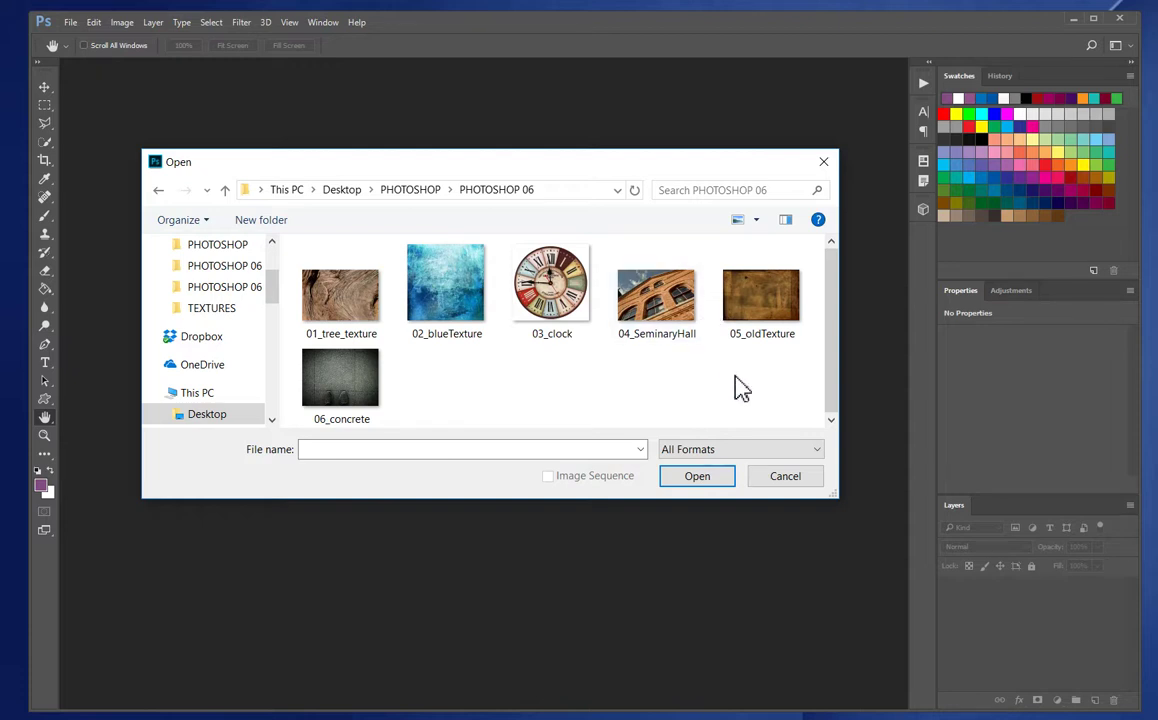
pyautogui.click(346, 316)
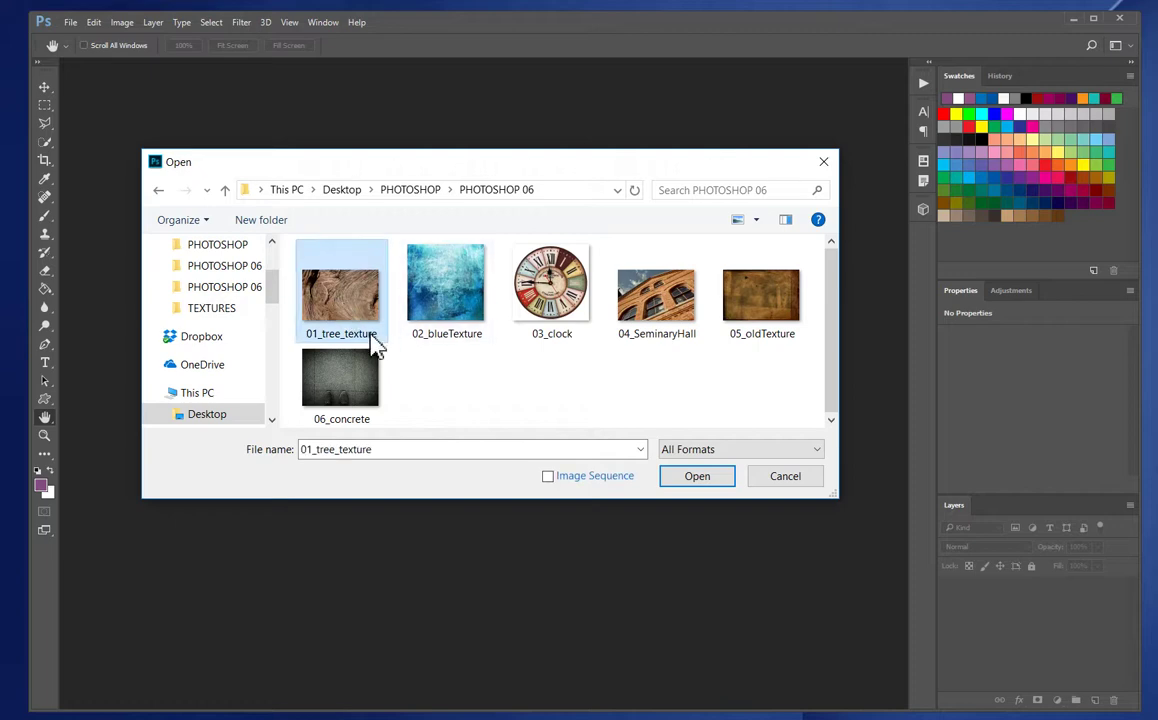
pyautogui.click(712, 484)
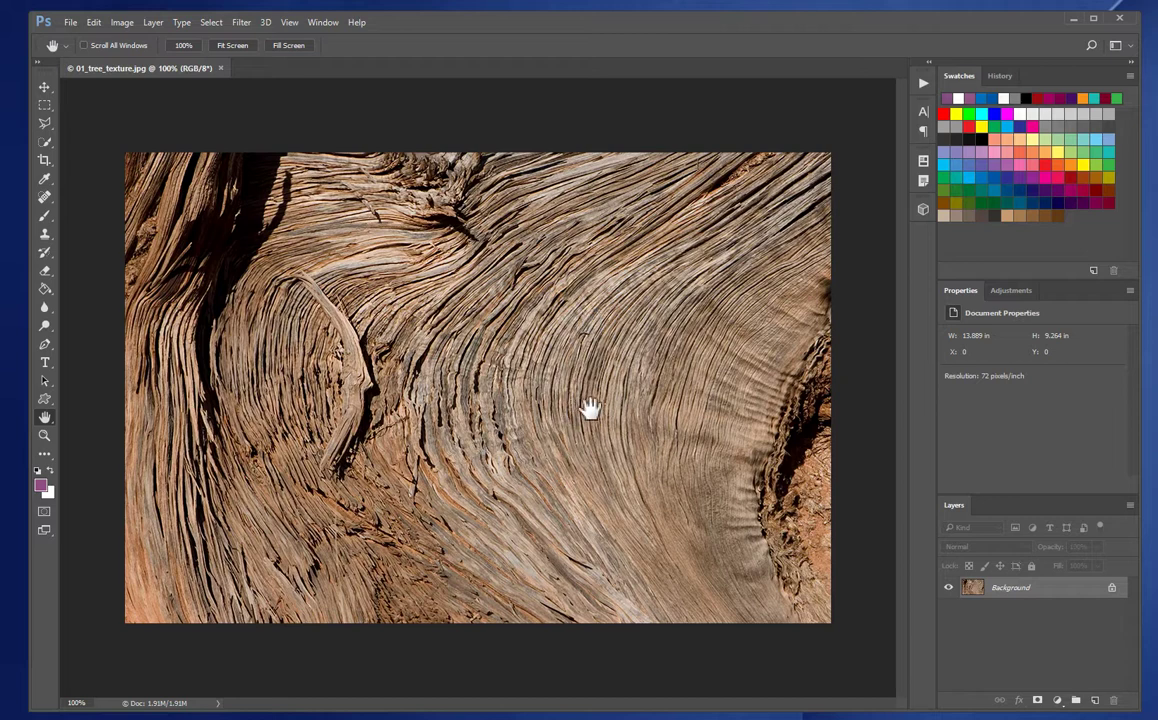
# Step: Add a Black & White adjustment layer above the Background and compare the image with it hidden and shown
pyautogui.click(1059, 701)
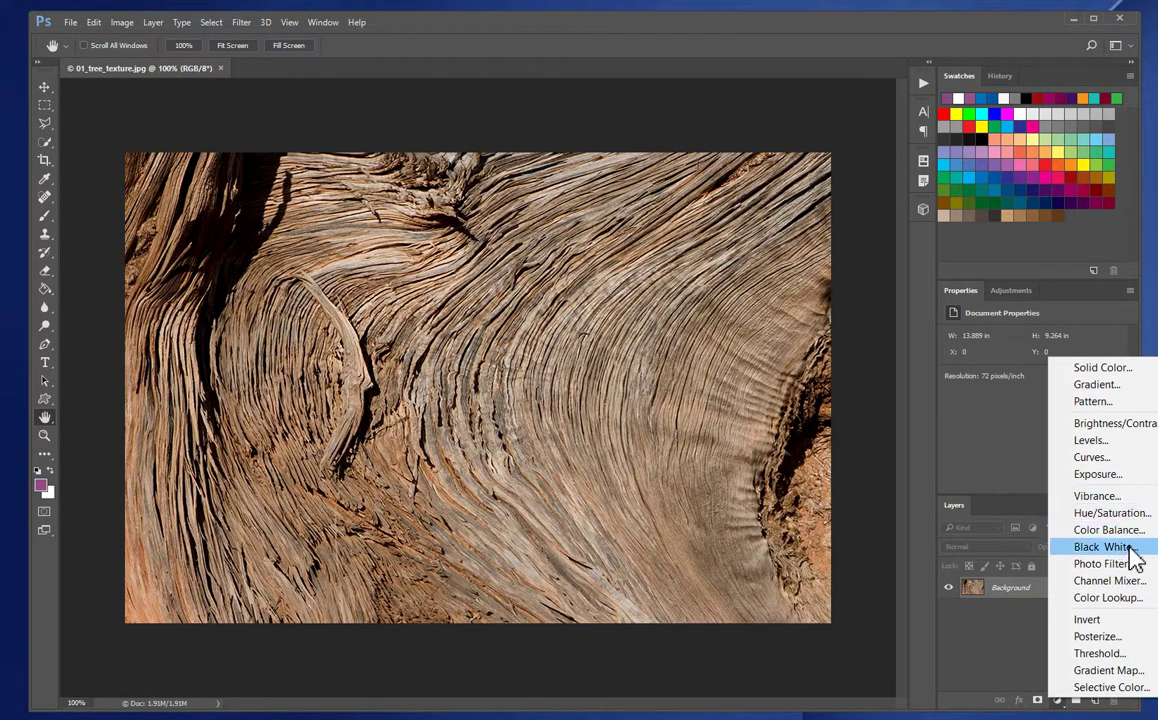
pyautogui.click(1100, 547)
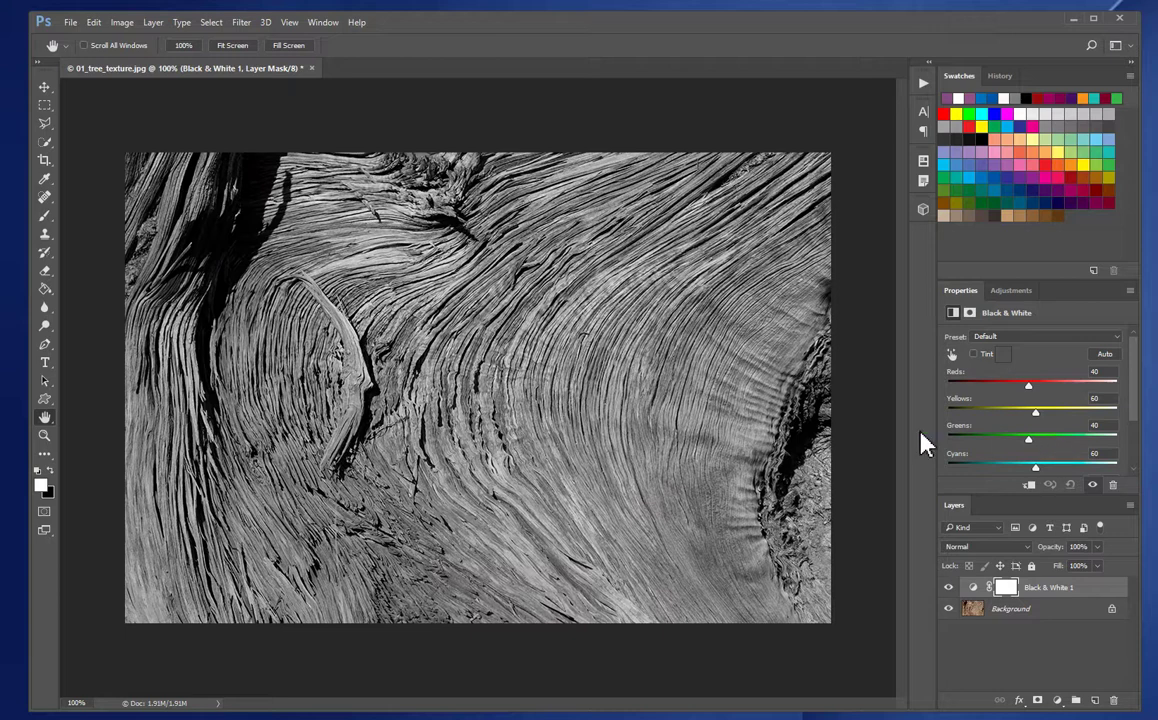
pyautogui.click(949, 588)
pyautogui.click(949, 588)
# Step: Set the Black & White adjustment to Reds -90, Yellows 158, Greens 0 and Cyans 56
pyautogui.moveTo(1027, 385); pyautogui.dragTo(1069, 422)
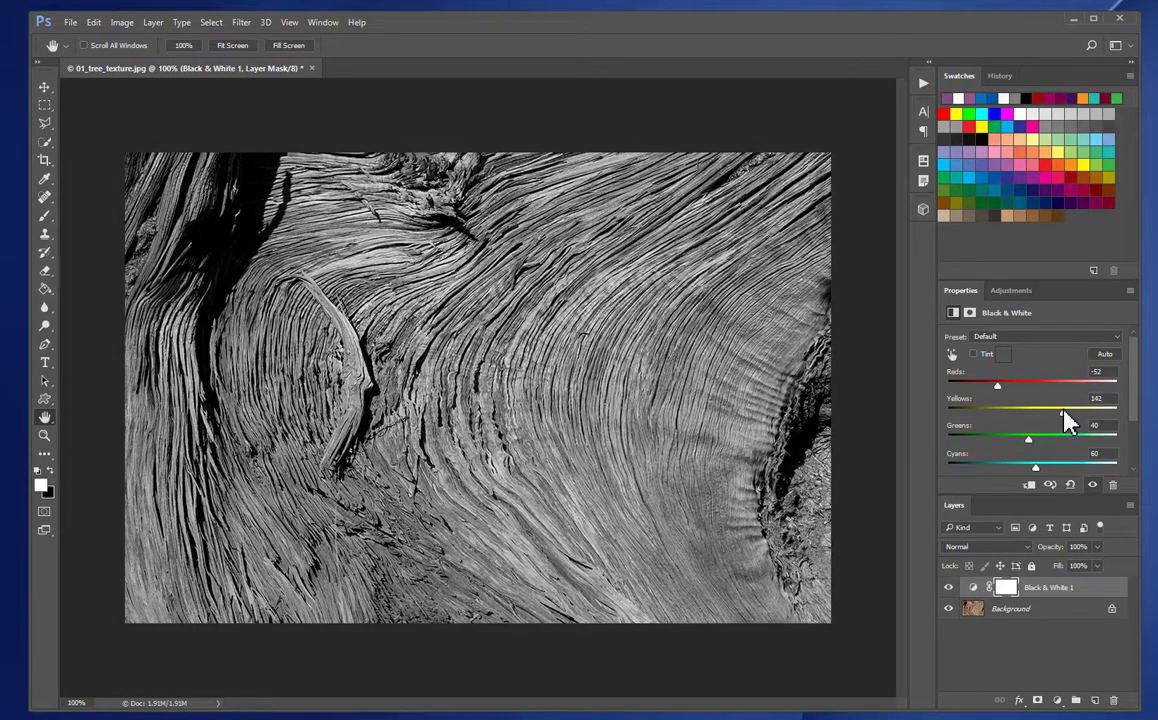
pyautogui.moveTo(1000, 388); pyautogui.dragTo(989, 387)
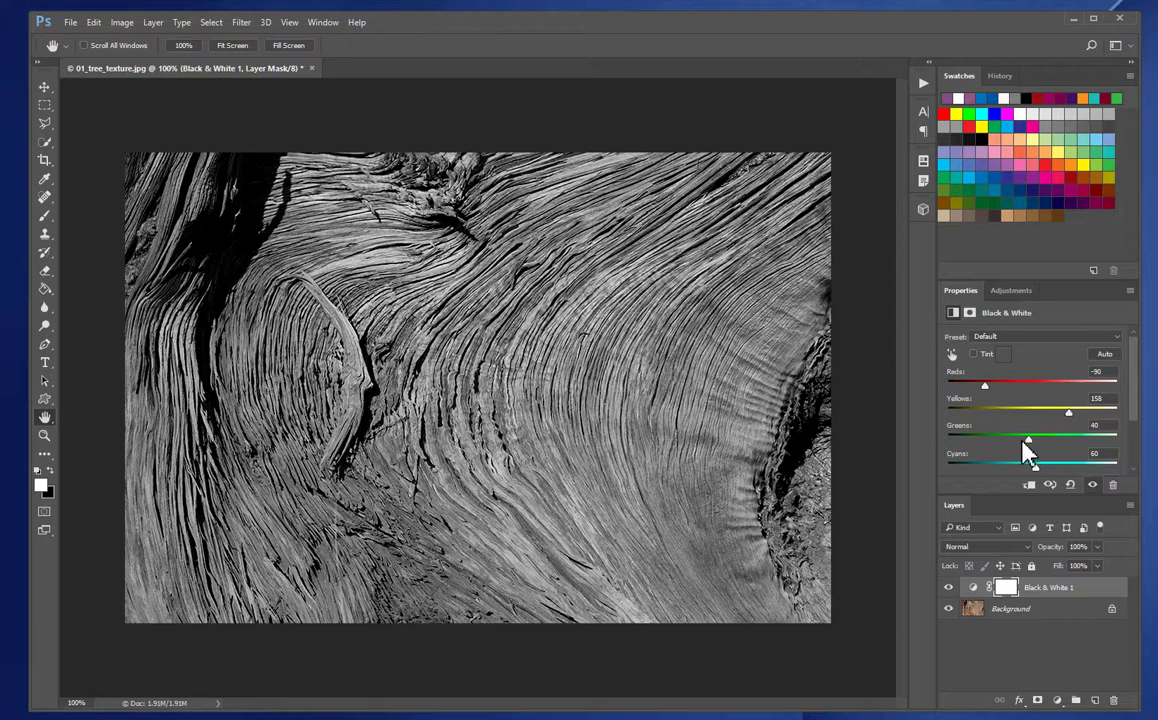
pyautogui.moveTo(1028, 446)
pyautogui.mouseDown()
pyautogui.moveTo(975, 445)
pyautogui.moveTo(1024, 445)
pyautogui.moveTo(1038, 465)
pyautogui.moveTo(988, 460)
pyautogui.moveTo(1021, 458)
pyautogui.mouseUp()
# Step: Compare the image with the Black & White layer hidden and shown, and set its Reds to -154 and Yellows to 63
pyautogui.click(948, 588)
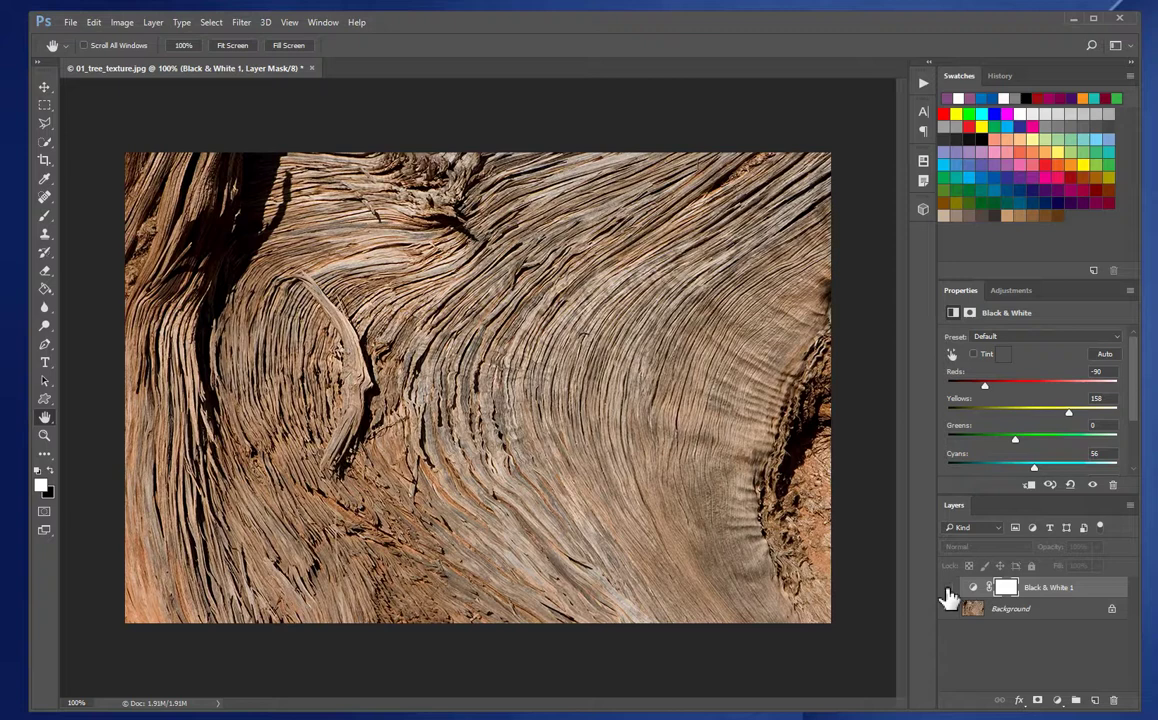
pyautogui.click(948, 590)
pyautogui.moveTo(987, 385); pyautogui.dragTo(972, 385)
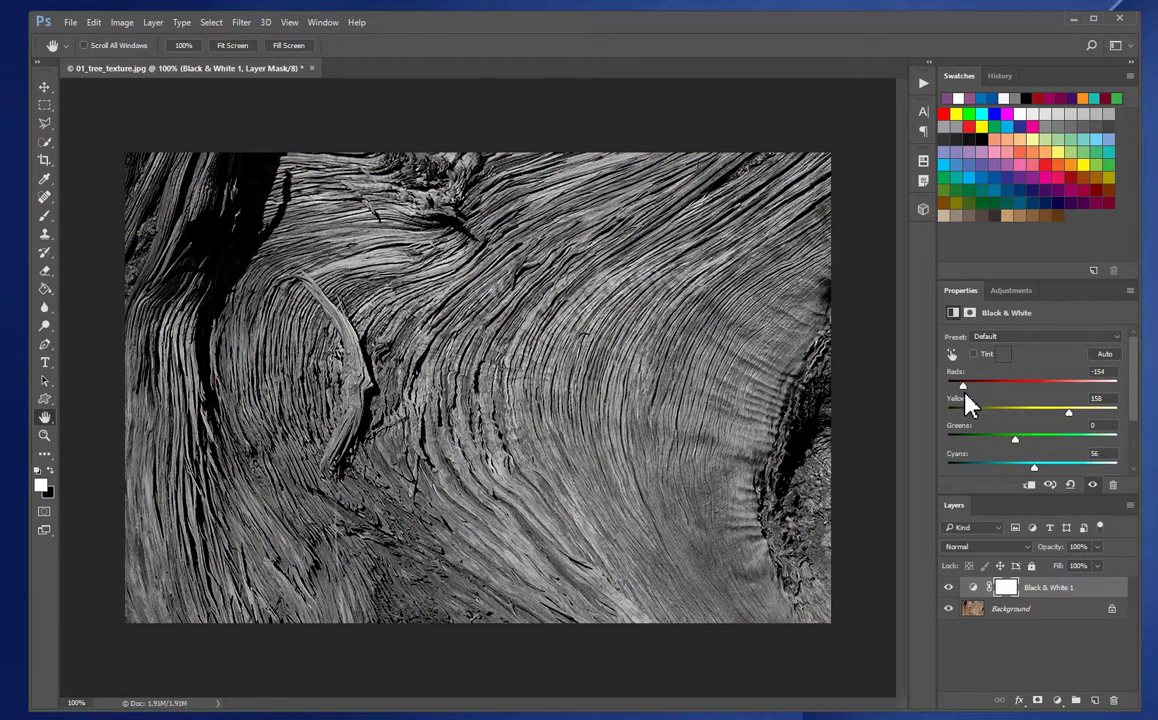
pyautogui.moveTo(1085, 415); pyautogui.dragTo(1036, 414)
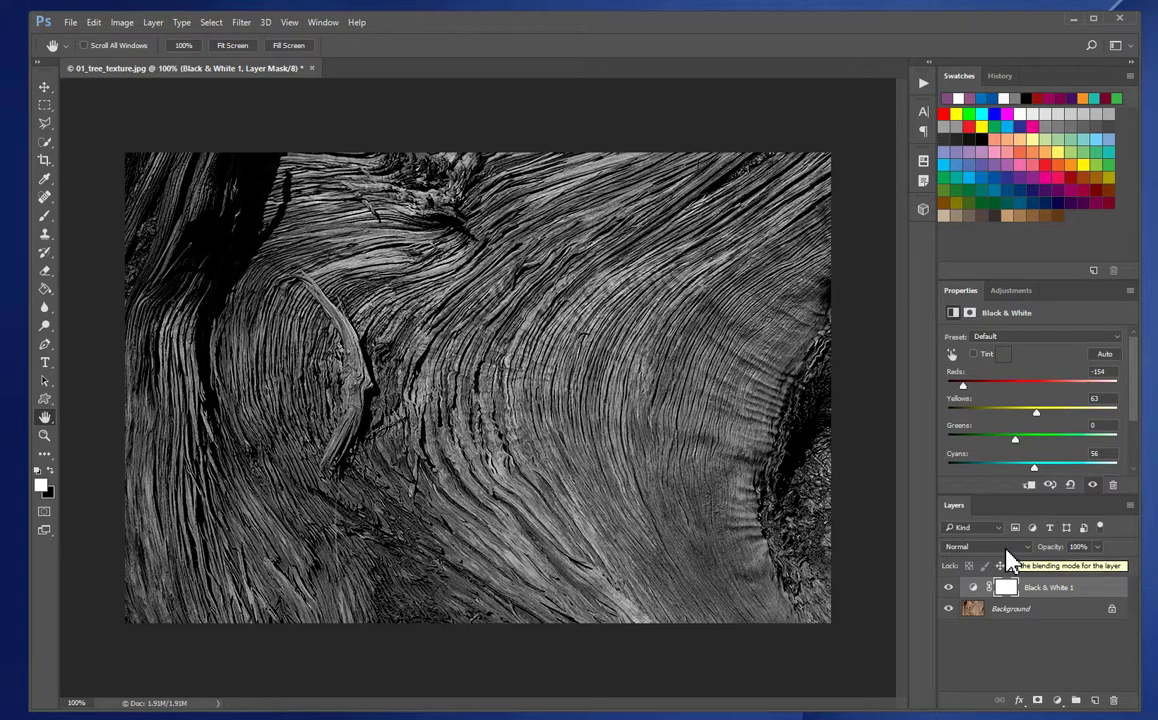
# Step: Preview the Black & White layer's blending modes one after another, from Normal through to Luminosity
pyautogui.click(1004, 549)
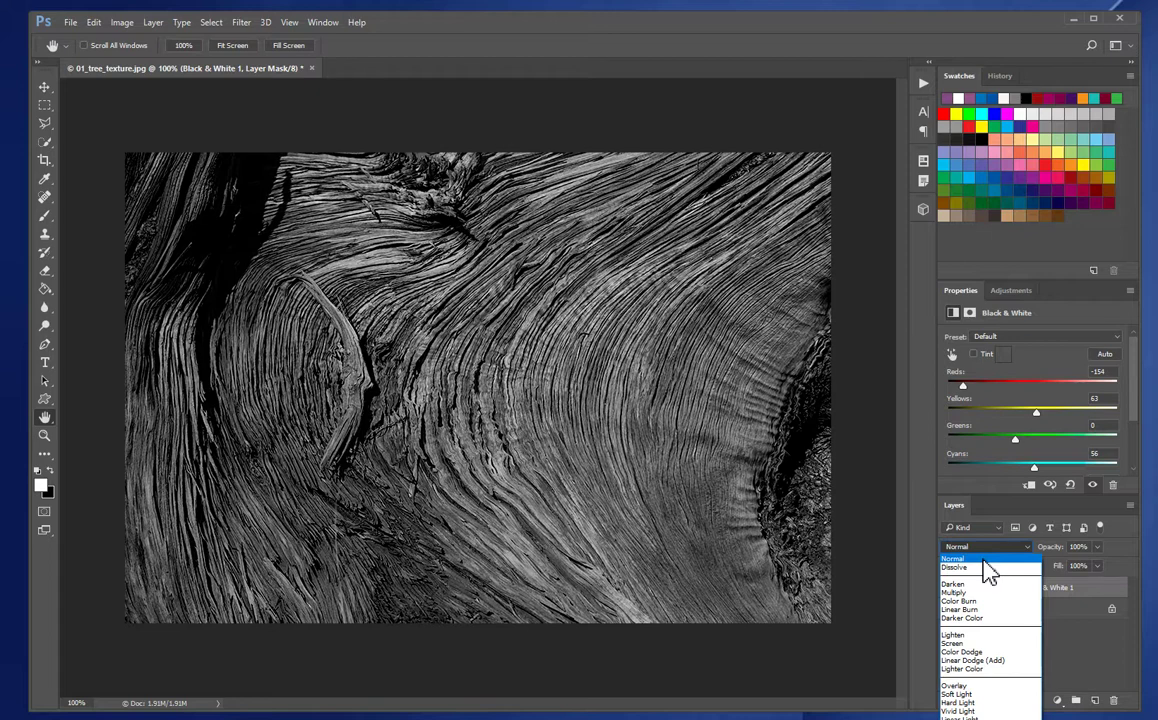
pyautogui.click(984, 560)
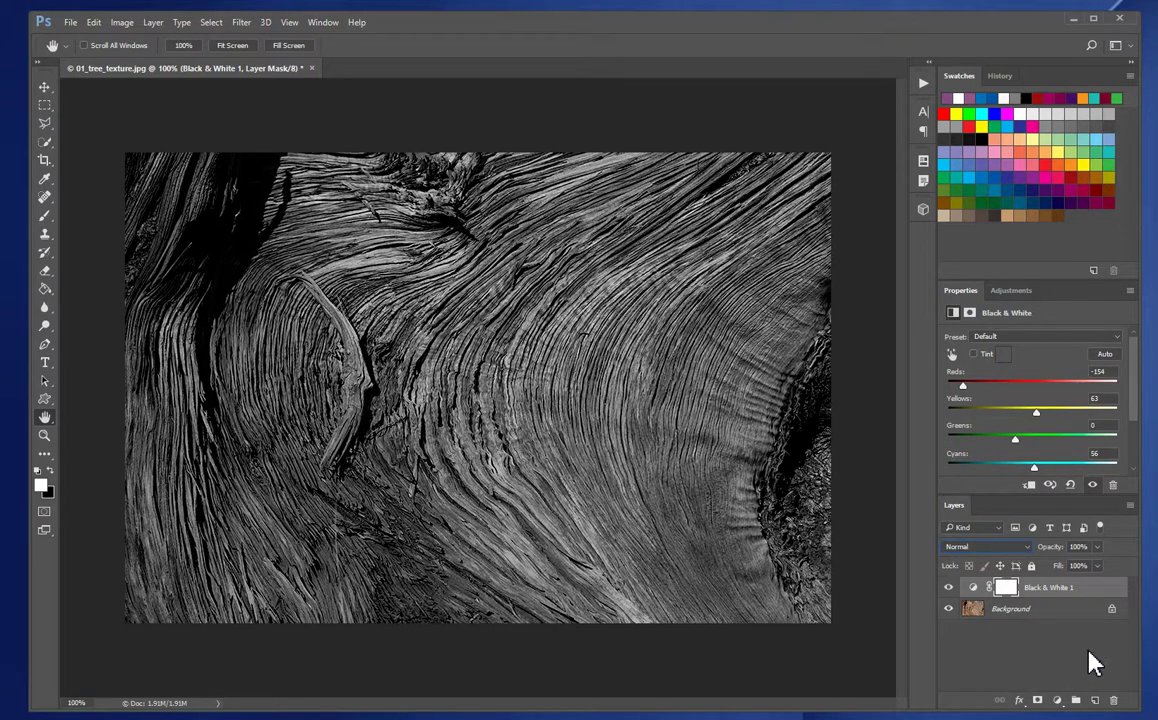
pyautogui.press('Down')
pyautogui.press('Down')
pyautogui.press('Down')
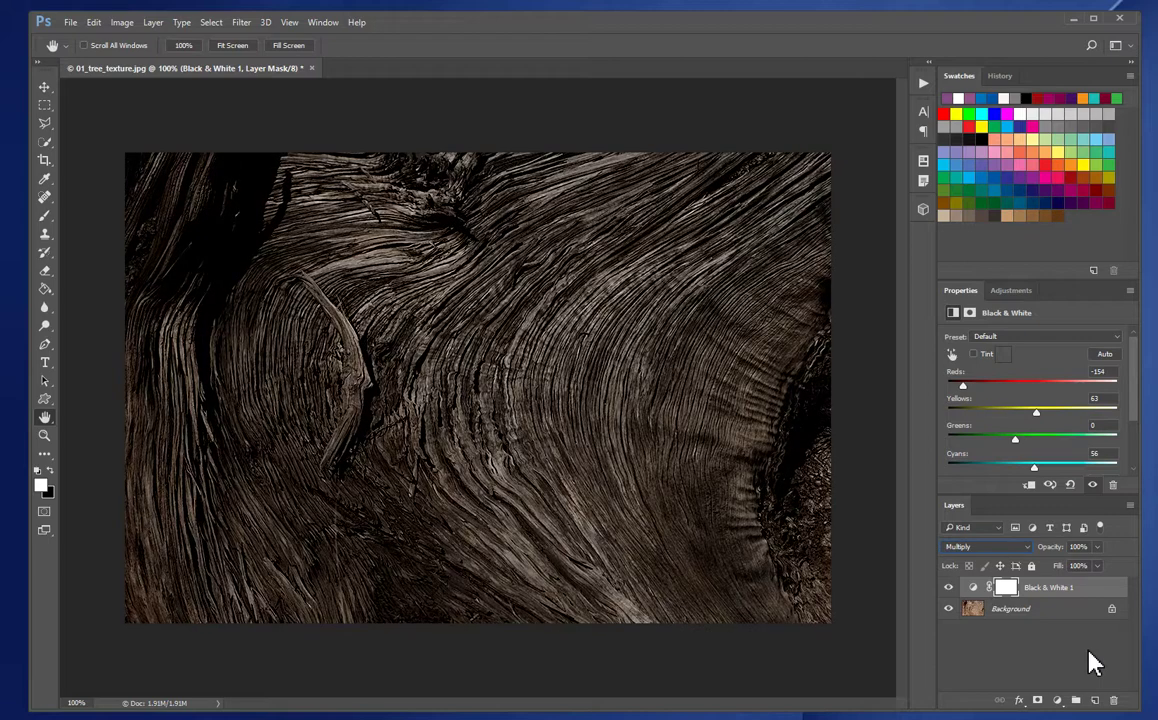
pyautogui.press('Down')
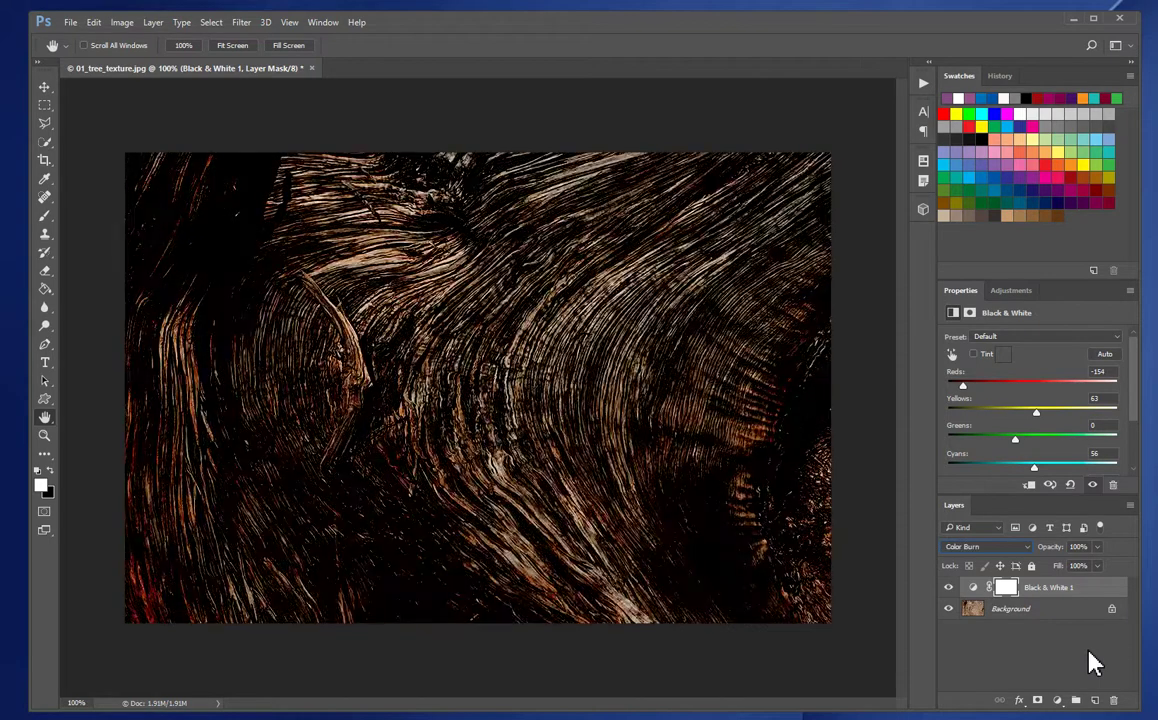
pyautogui.press('Down')
pyautogui.press('Down')
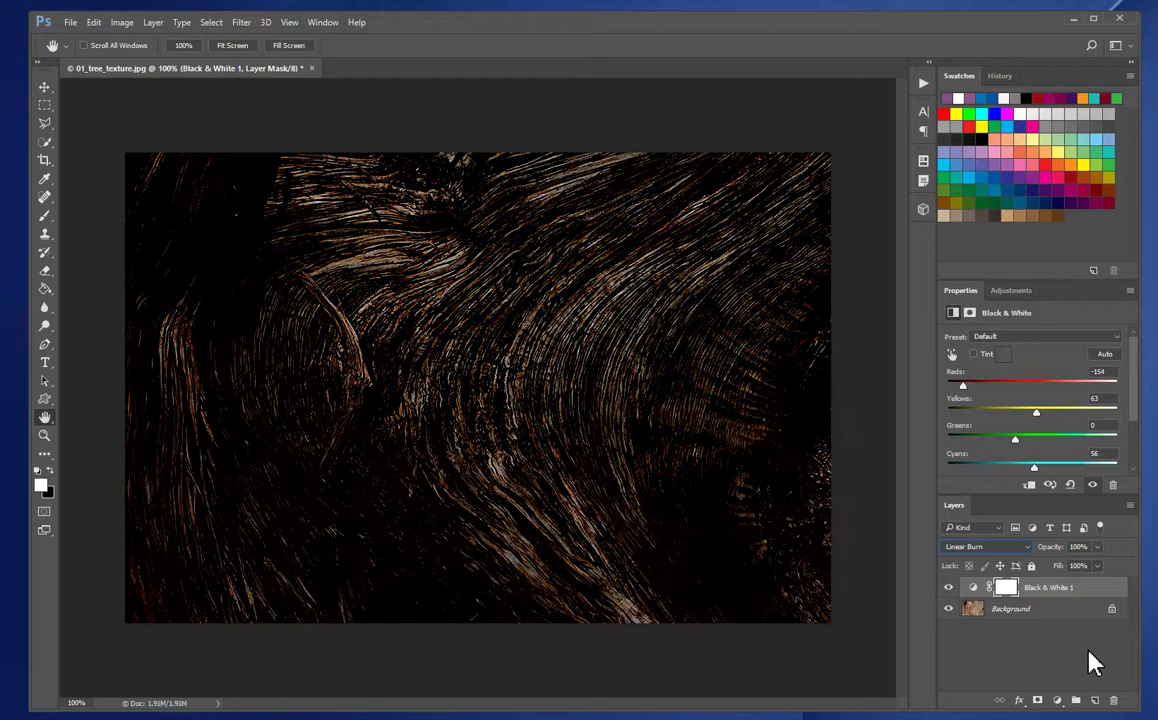
pyautogui.press('Down')
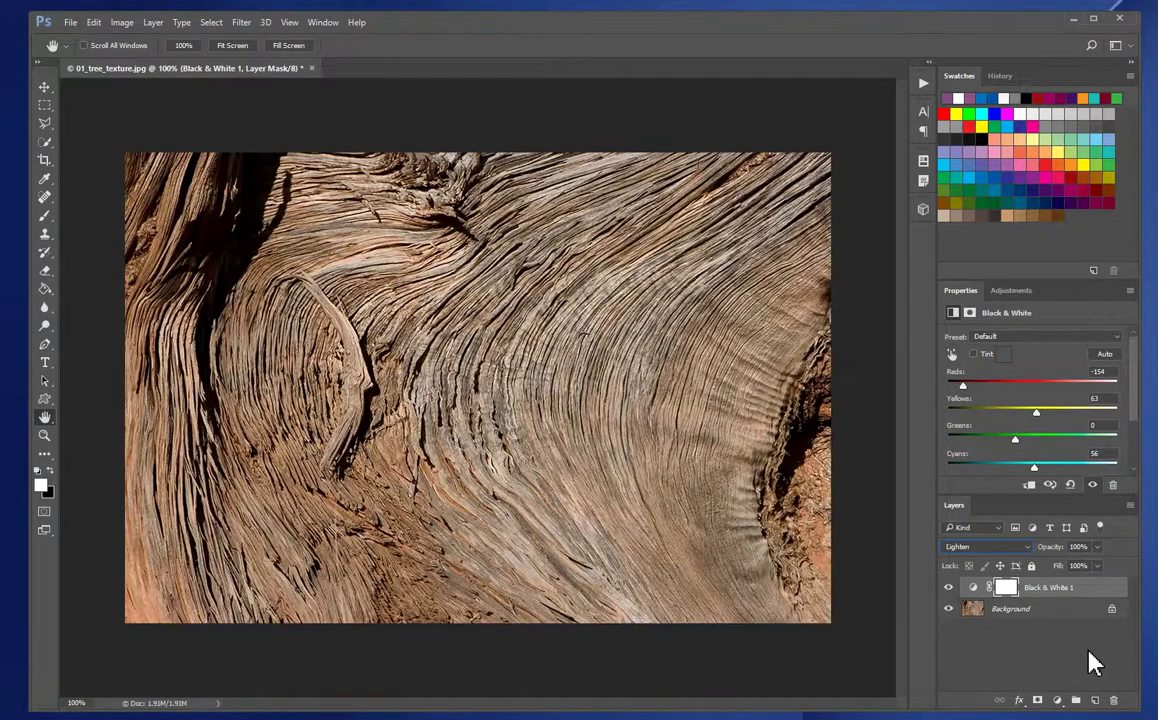
pyautogui.press('Down')
pyautogui.press('Down')
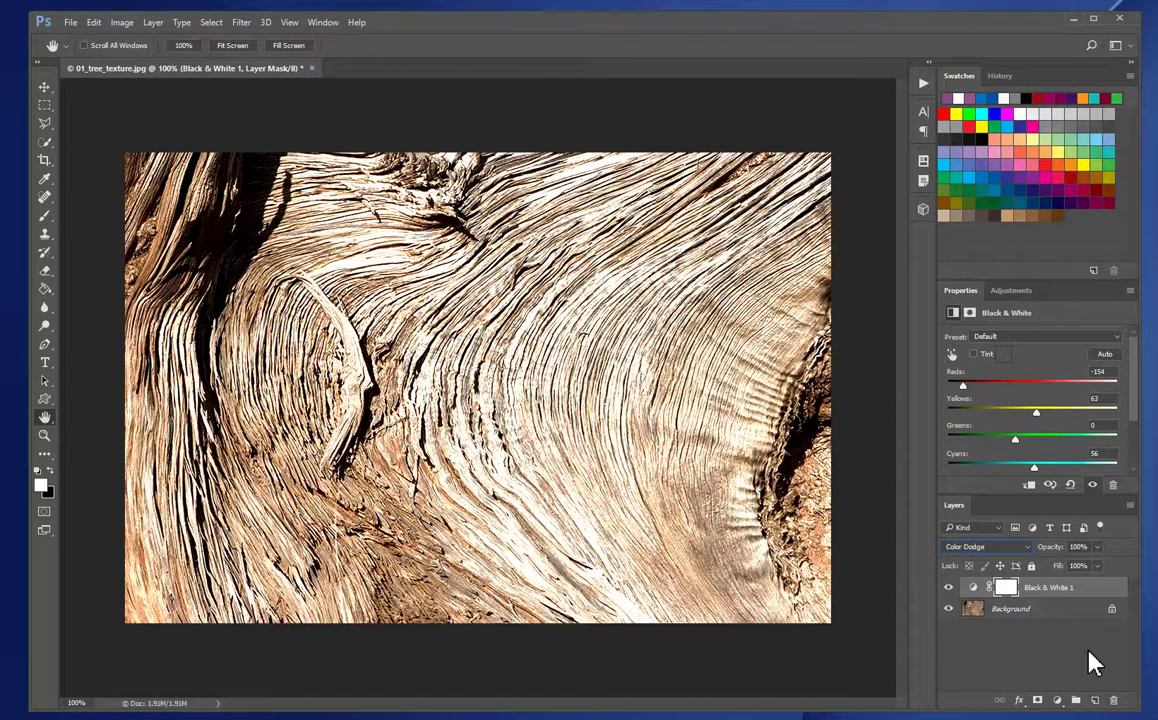
pyautogui.press('Down')
pyautogui.press('Down')
pyautogui.press('Down')
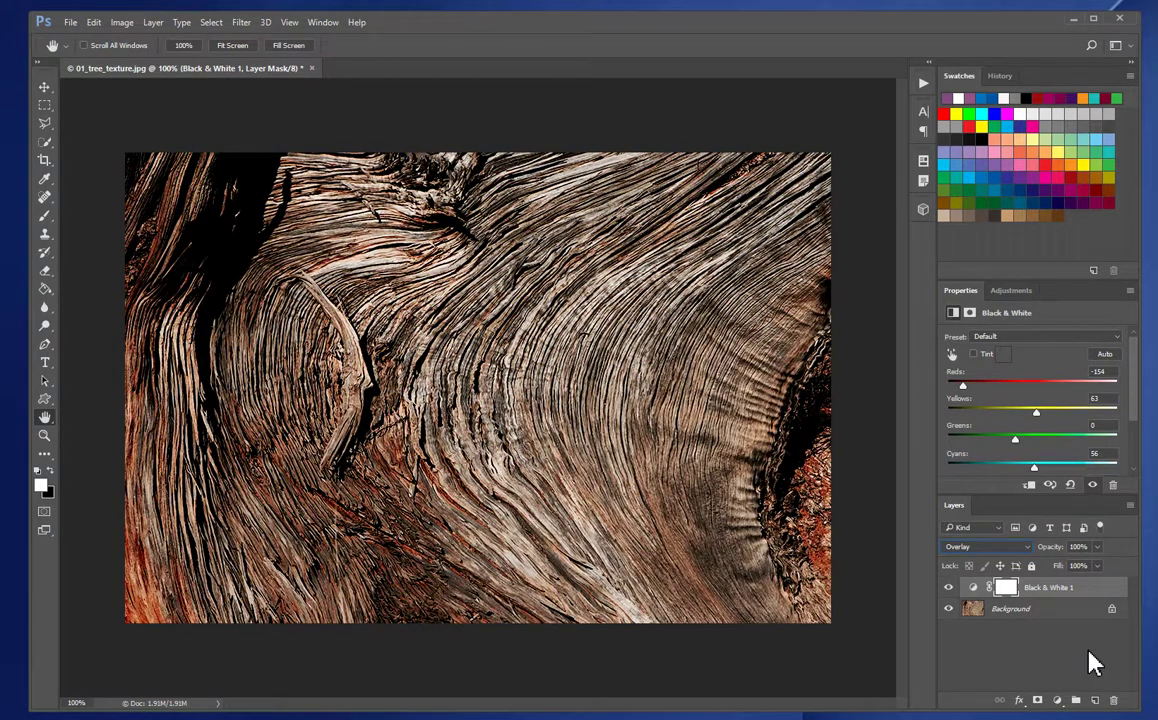
pyautogui.press('Down')
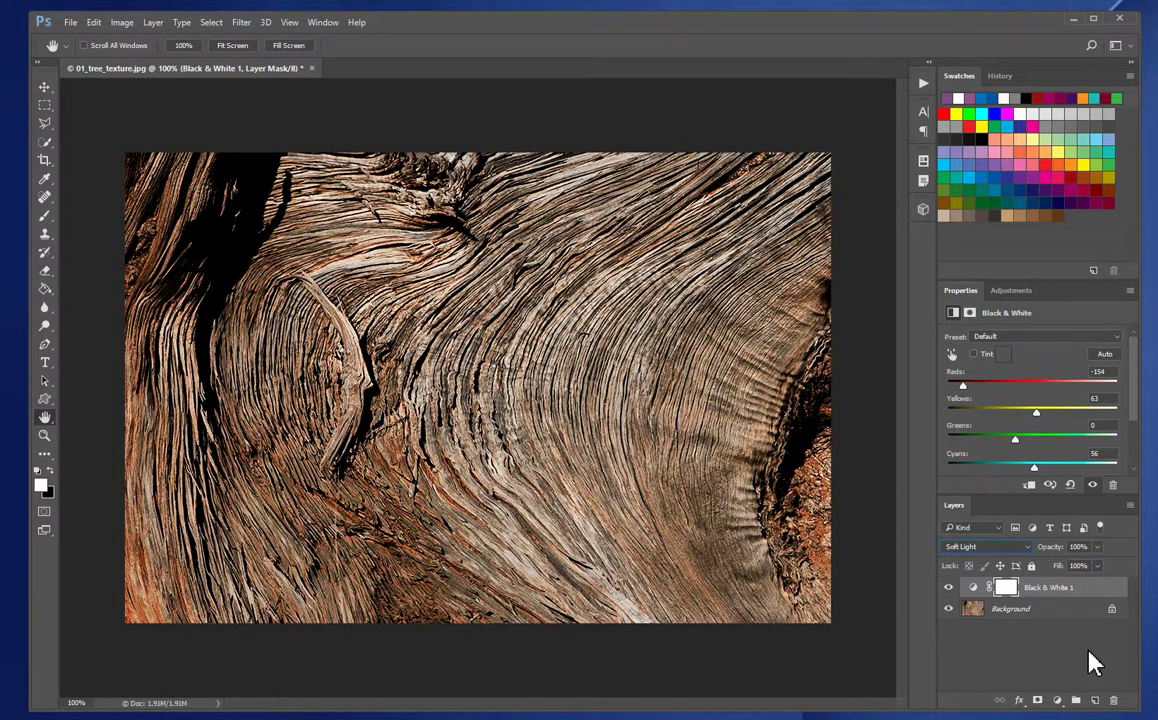
pyautogui.press('Down')
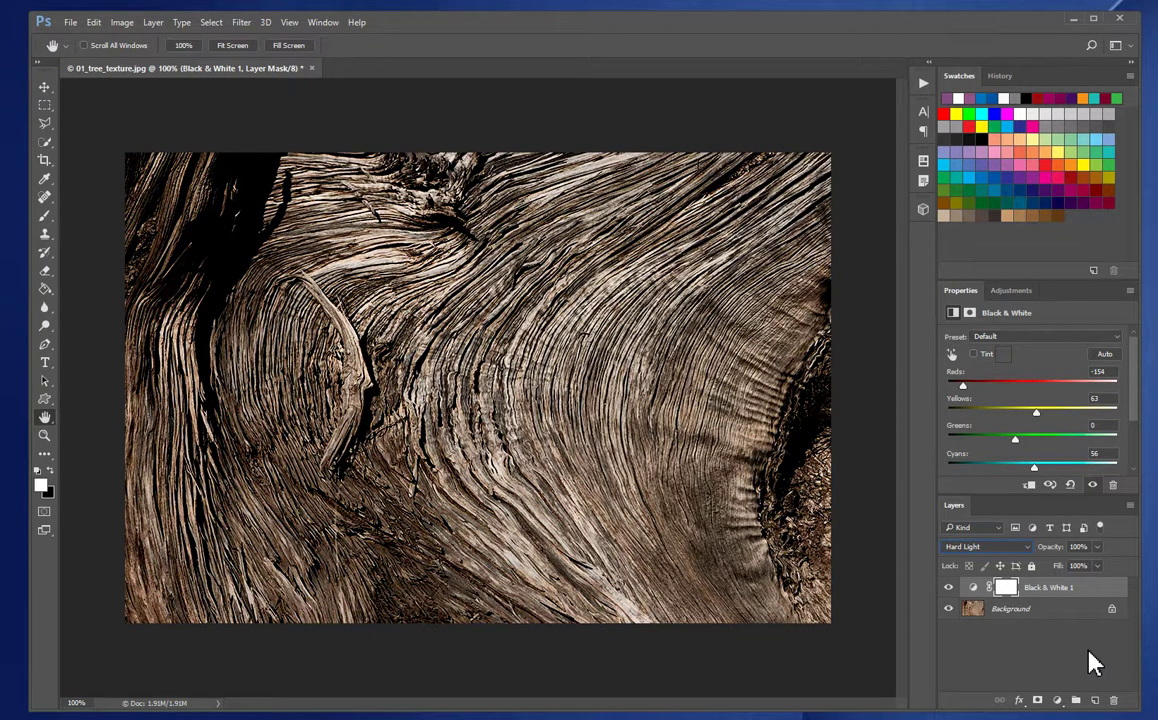
pyautogui.press('Up')
pyautogui.press('Up')
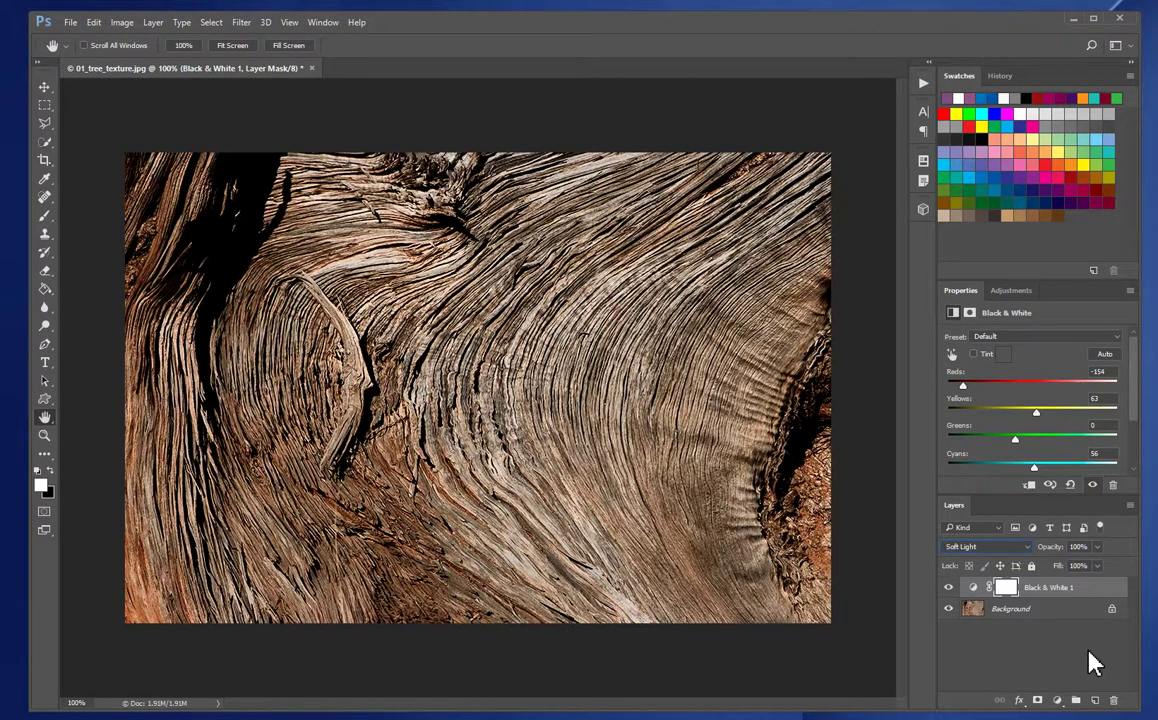
pyautogui.press('Down')
pyautogui.press('Down')
pyautogui.press('Down')
pyautogui.press('Down')
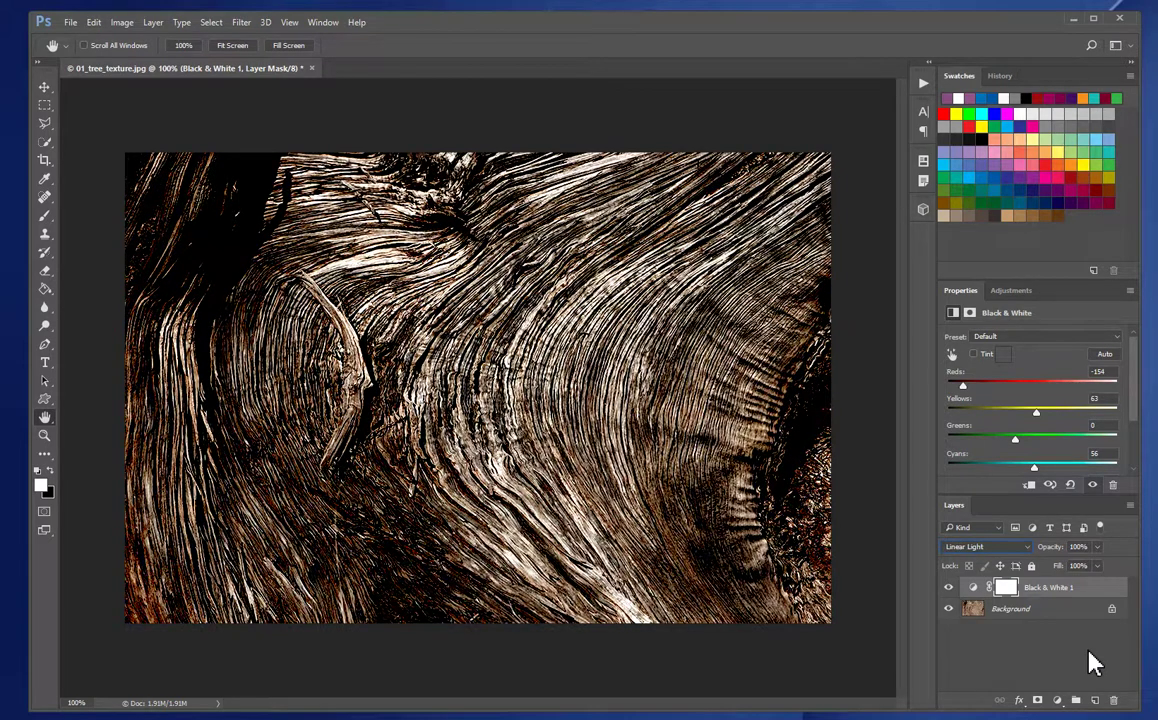
pyautogui.press('Down')
pyautogui.press('Down')
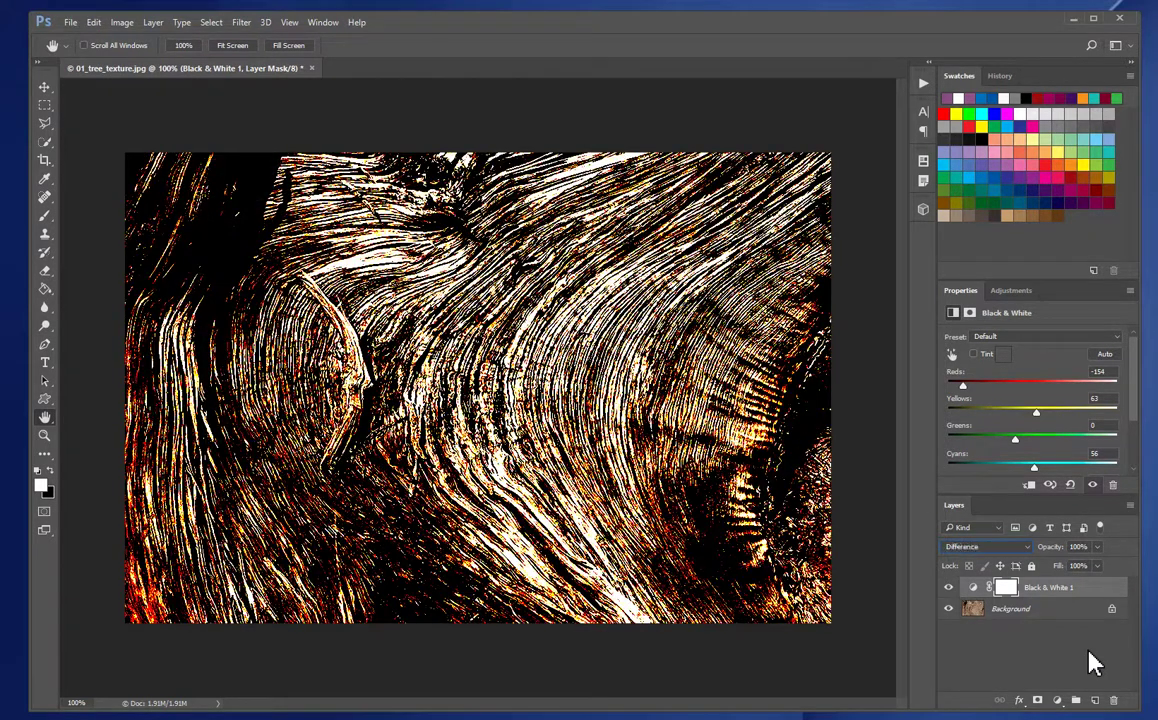
pyautogui.press('Down')
pyautogui.press('Down')
pyautogui.press('Down')
pyautogui.press('Down')
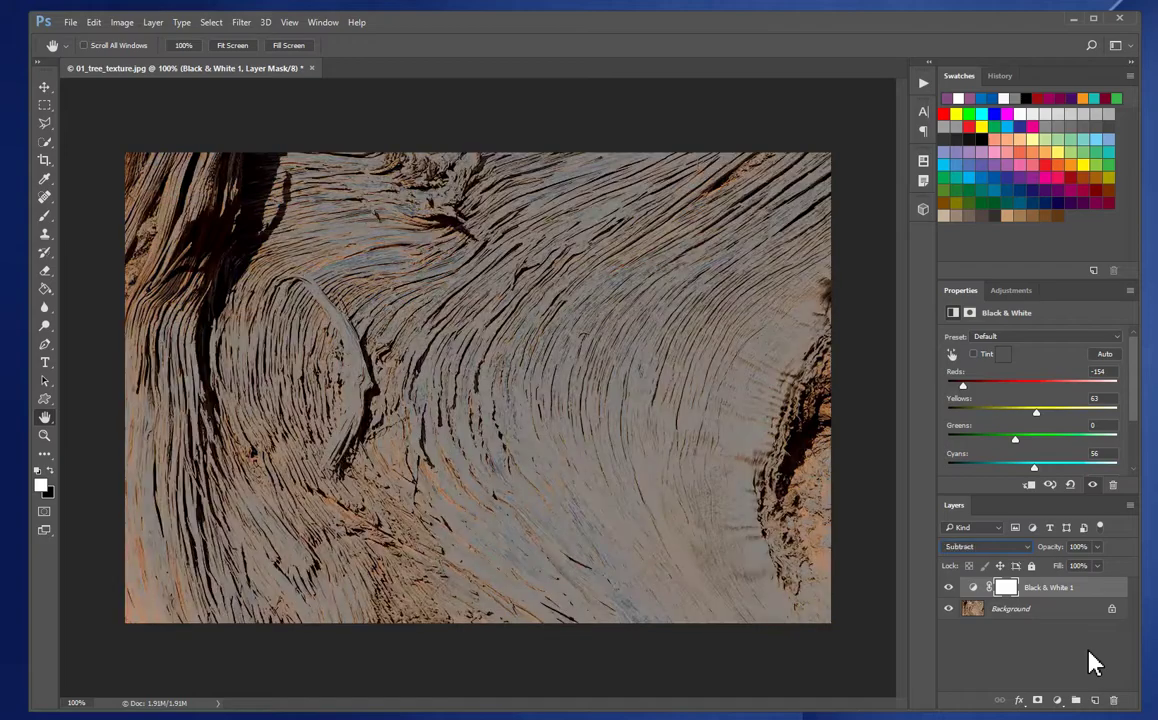
pyautogui.press('Down')
pyautogui.press('Down')
pyautogui.press('Down')
pyautogui.press('Down')
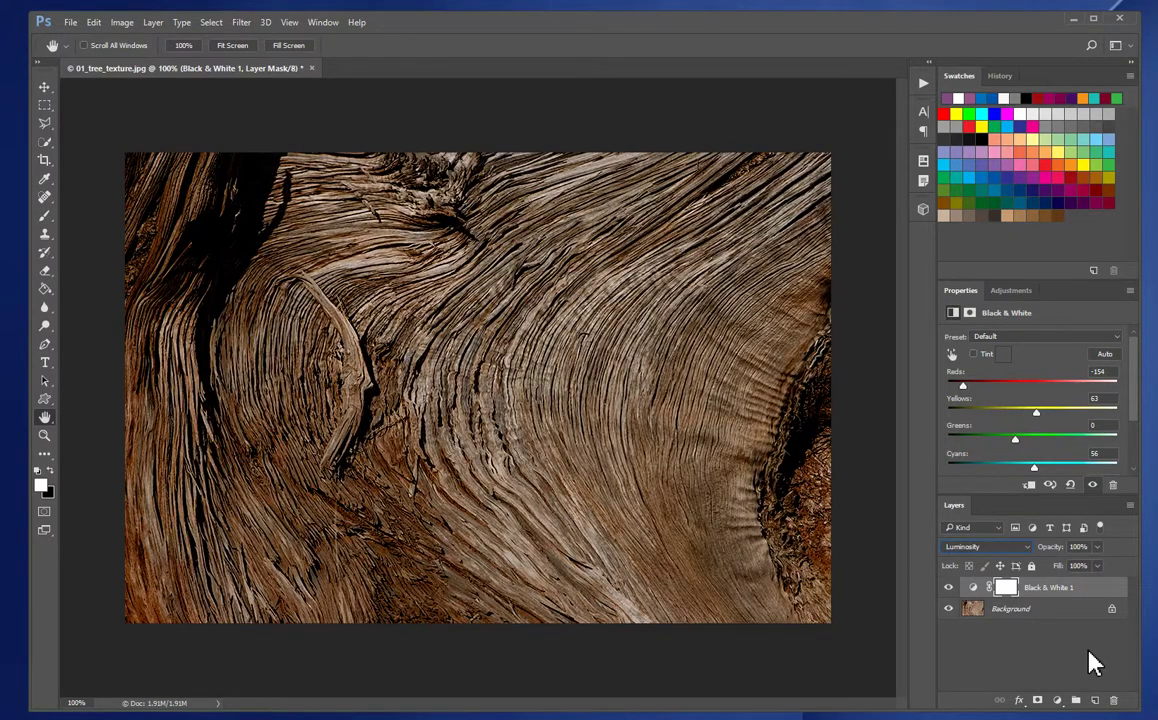
# Step: Set the Black & White layer's blending mode to Overlay and compare the image with the layer hidden and shown
pyautogui.press('Up')
pyautogui.press('Up')
pyautogui.press('Up')
pyautogui.press('Up')
pyautogui.press('Up')
pyautogui.press('Up')
pyautogui.press('Up')
pyautogui.press('Up')
pyautogui.press('Up')
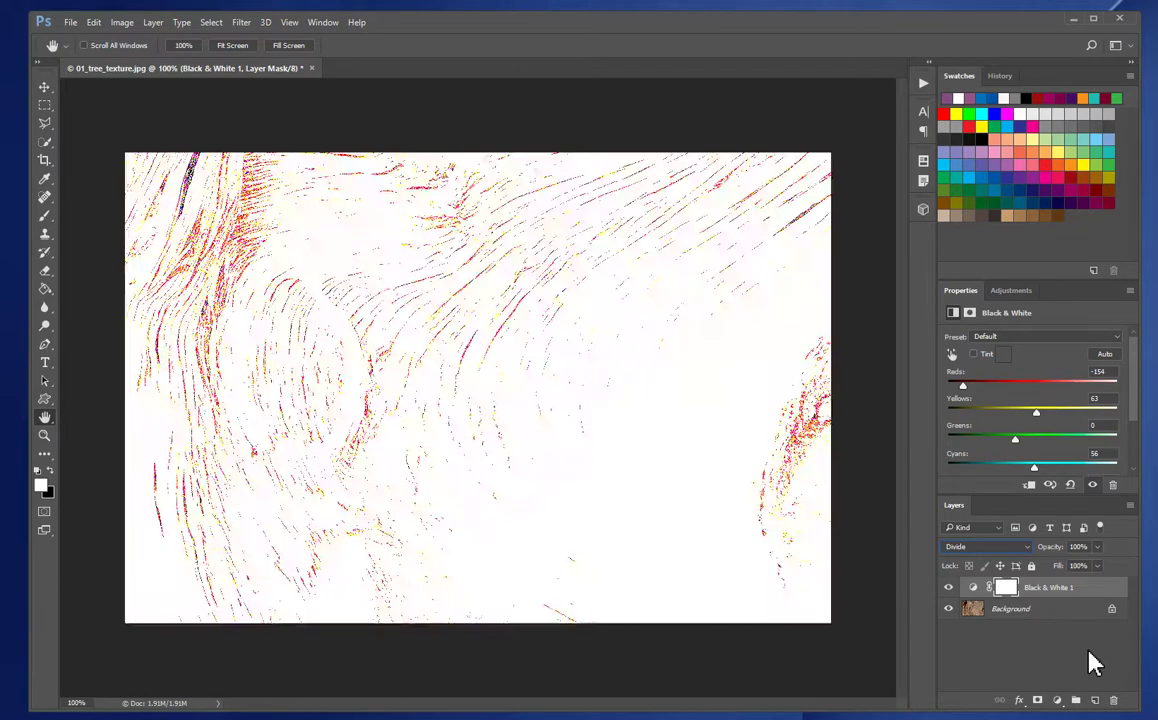
pyautogui.press('Up')
pyautogui.press('Up')
pyautogui.press('Up')
pyautogui.press('Up')
pyautogui.press('Up')
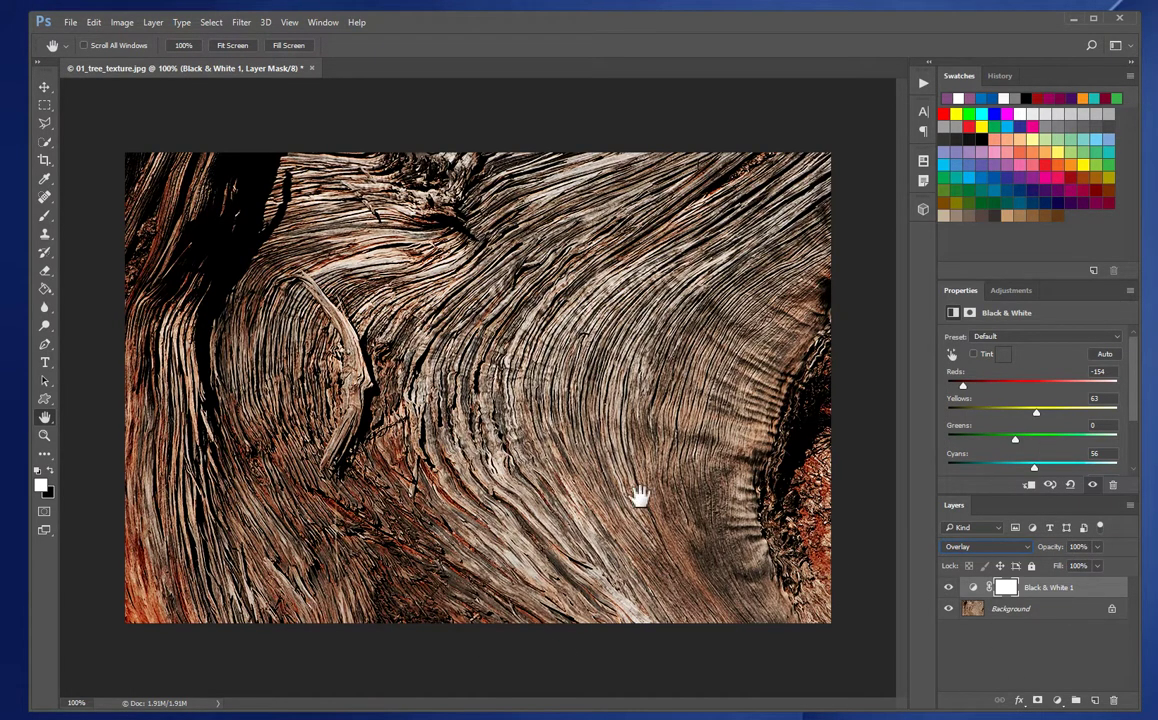
pyautogui.click(948, 588)
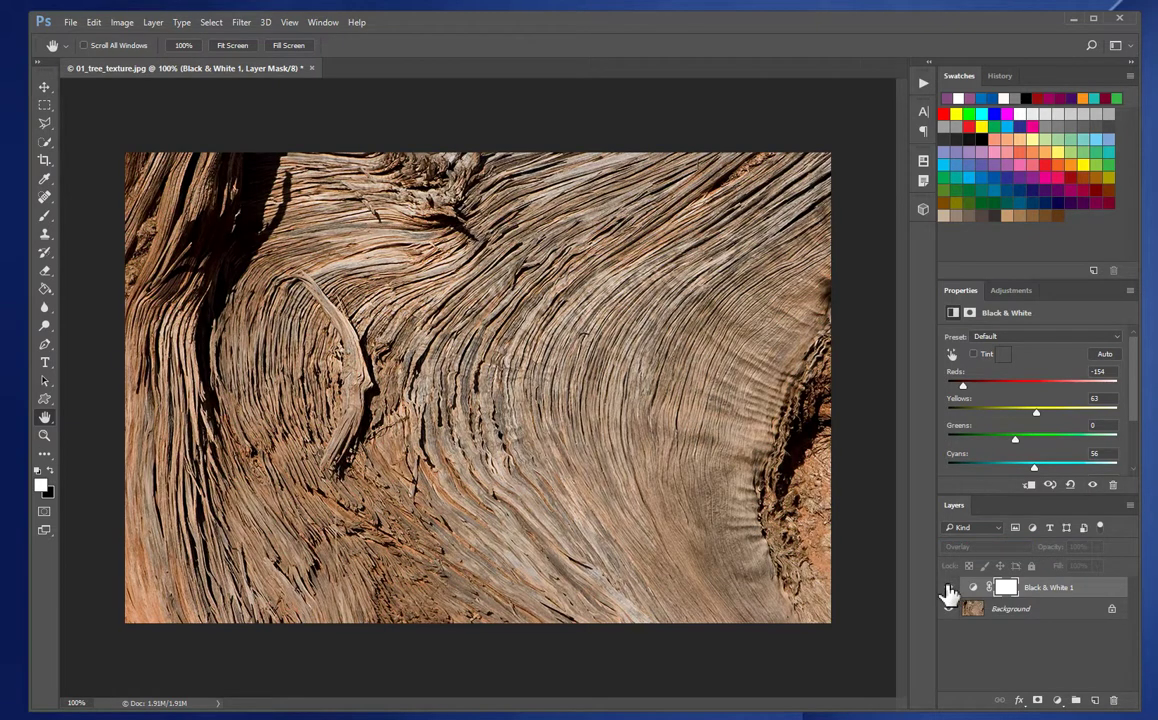
pyautogui.click(948, 590)
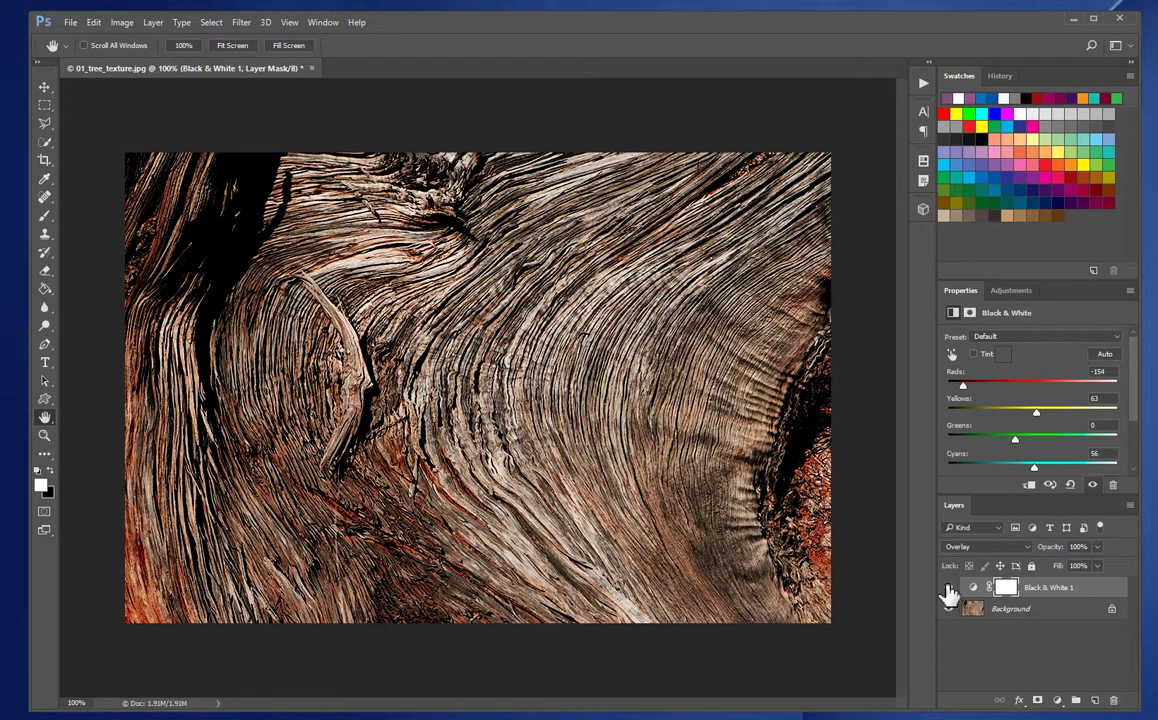
# Step: Try out the Black & White layer's opacity control and leave the opacity at 100%
pyautogui.click(1057, 547)
pyautogui.moveTo(1057, 553); pyautogui.dragTo(1109, 566)
pyautogui.click(1097, 547)
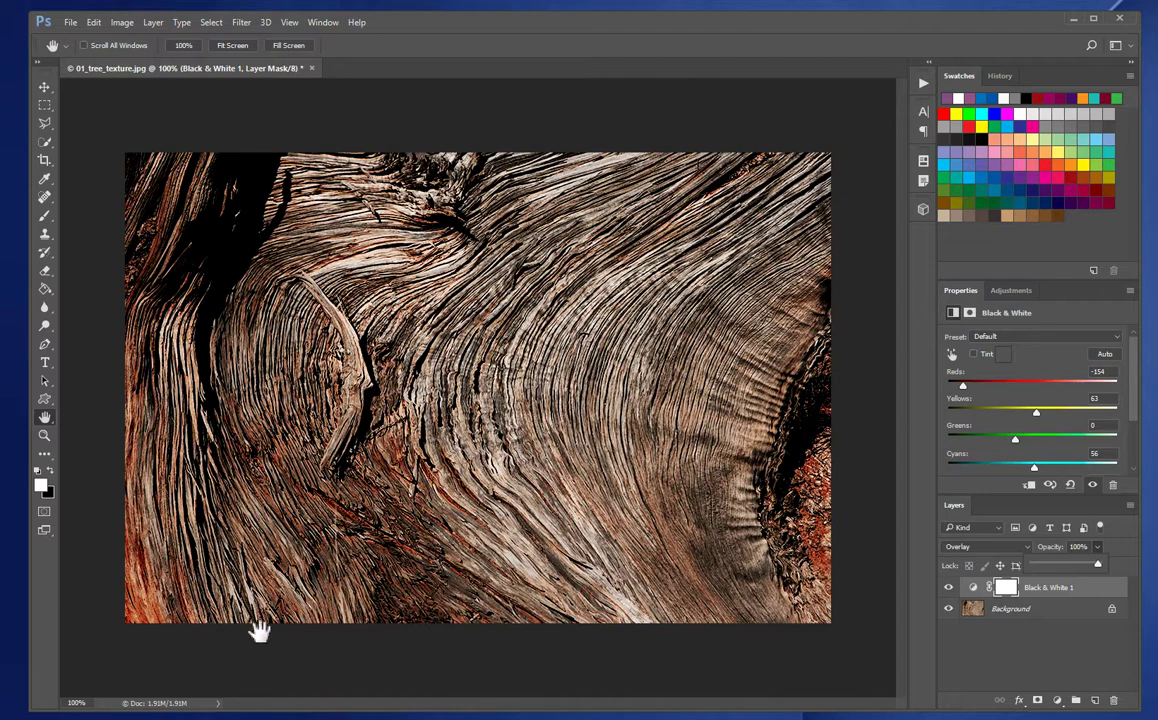
# Step: Fit the tree texture image to the window and check its pixel dimensions and resolution in Image Size
pyautogui.doubleClick(46, 419)
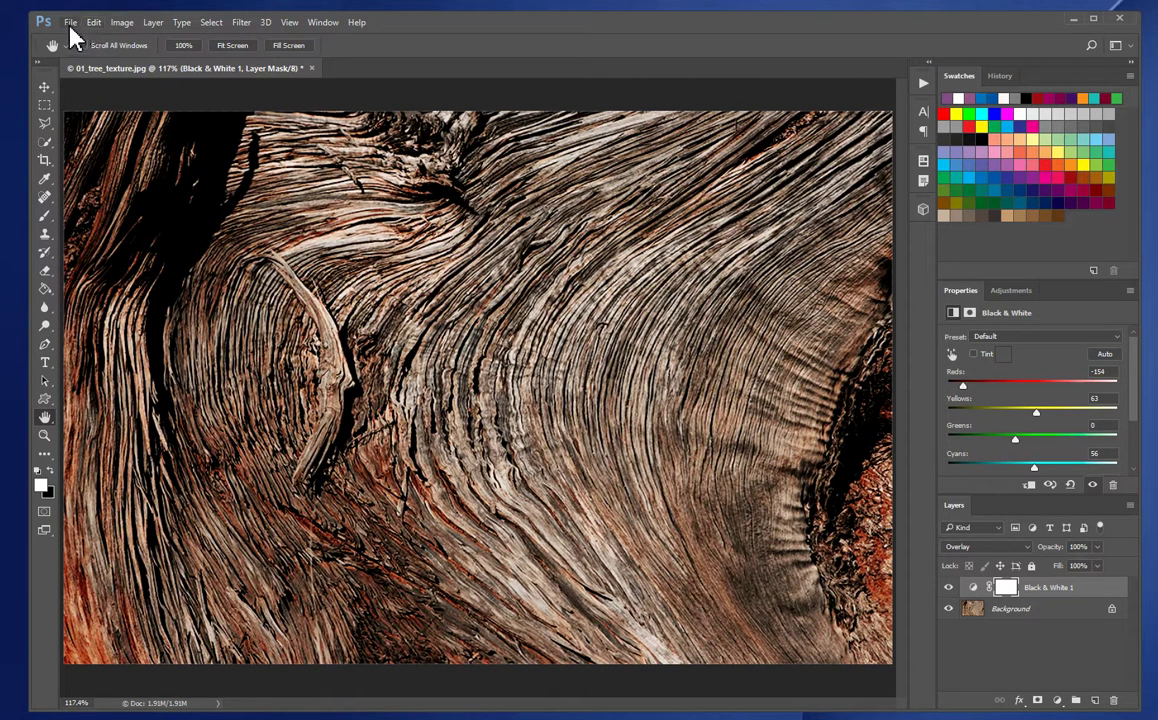
pyautogui.click(121, 22)
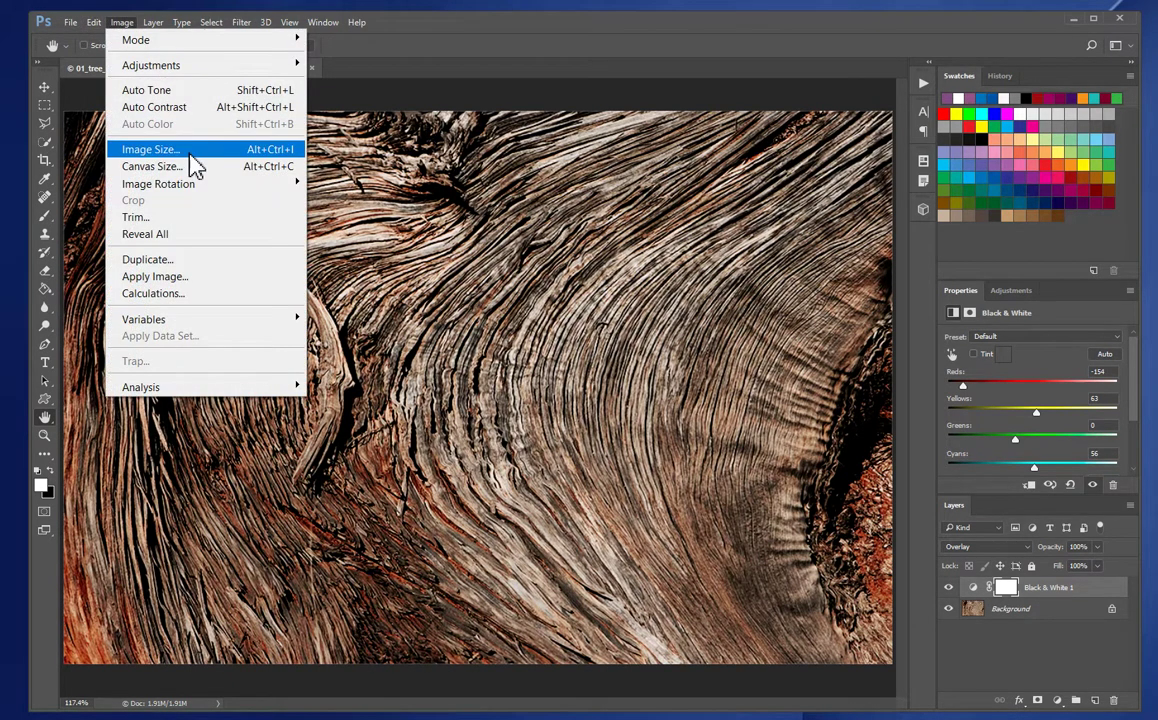
pyautogui.click(189, 155)
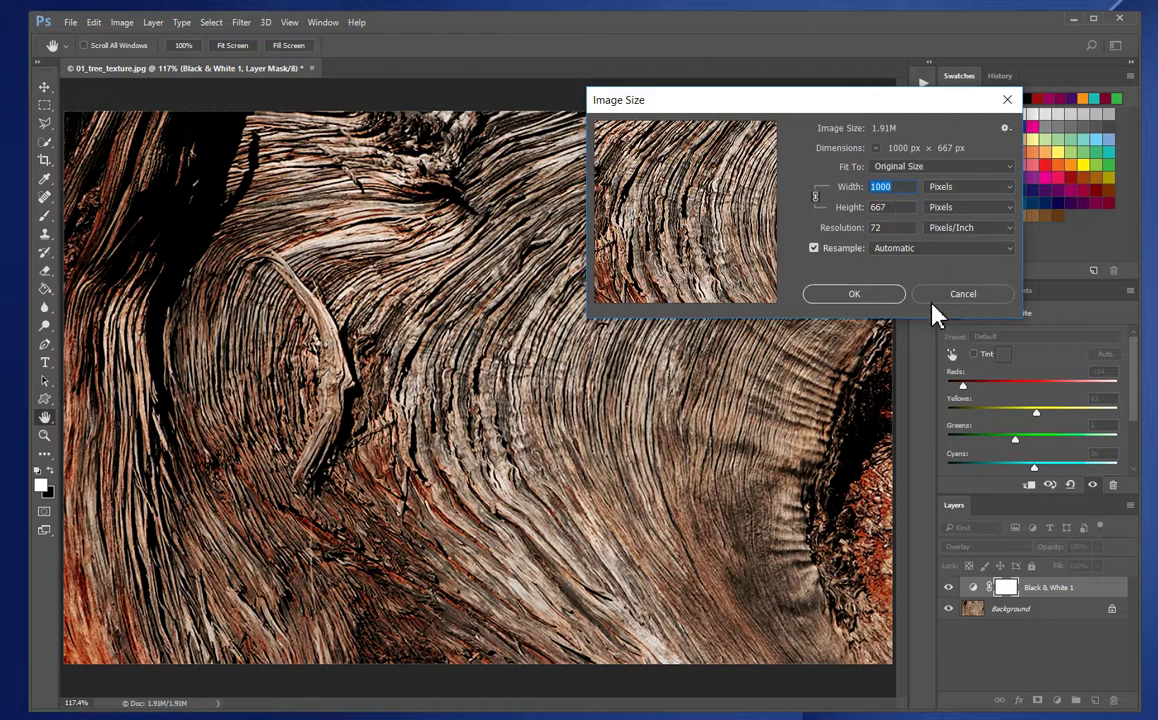
pyautogui.click(873, 299)
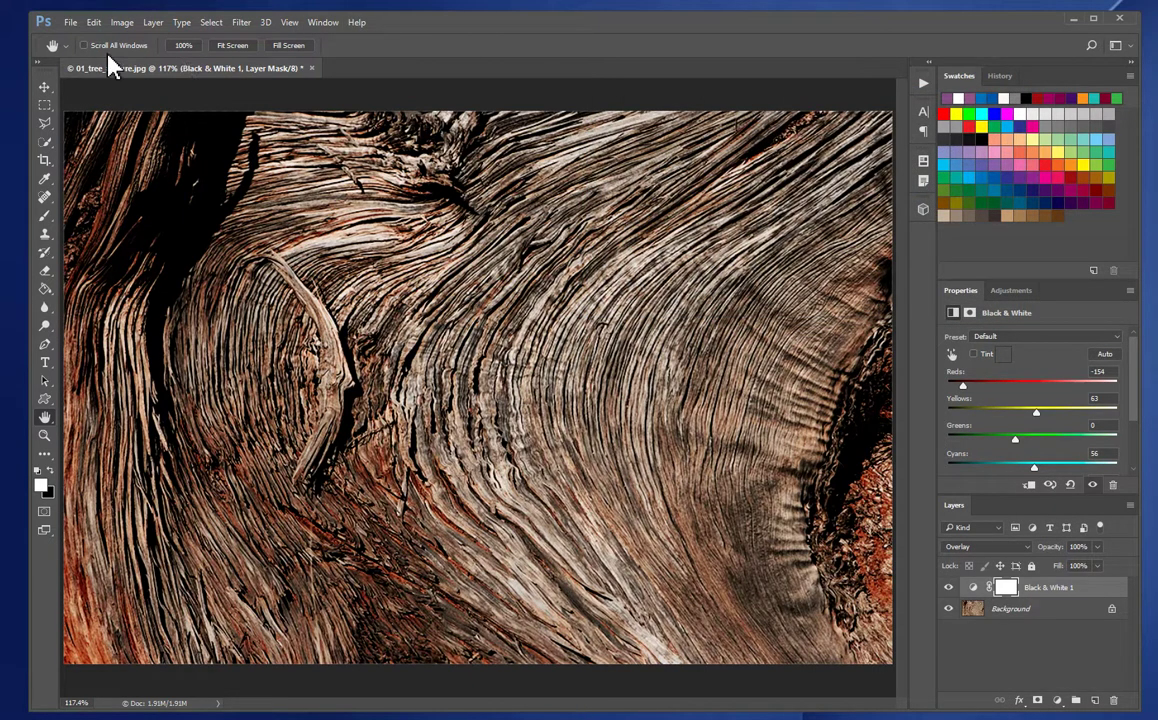
# Step: Save the layered image as a Photoshop PSD with the author's name and an underscore before 01_tree_texture, and close it
pyautogui.click(70, 24)
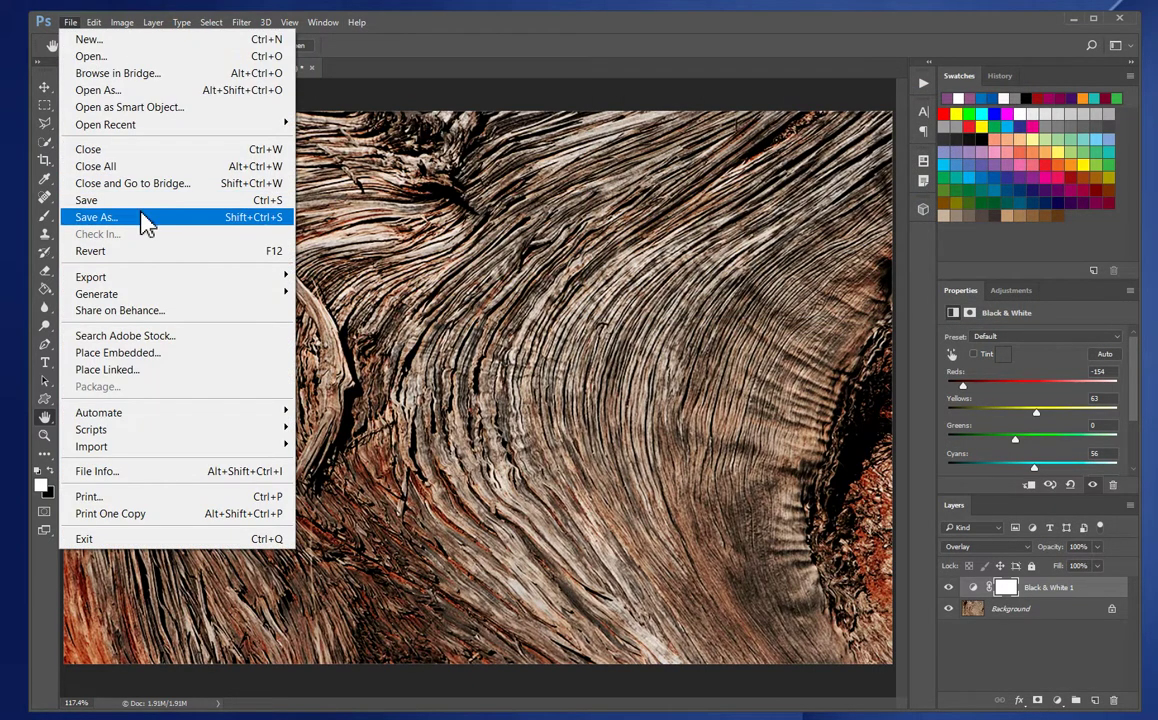
pyautogui.click(96, 217)
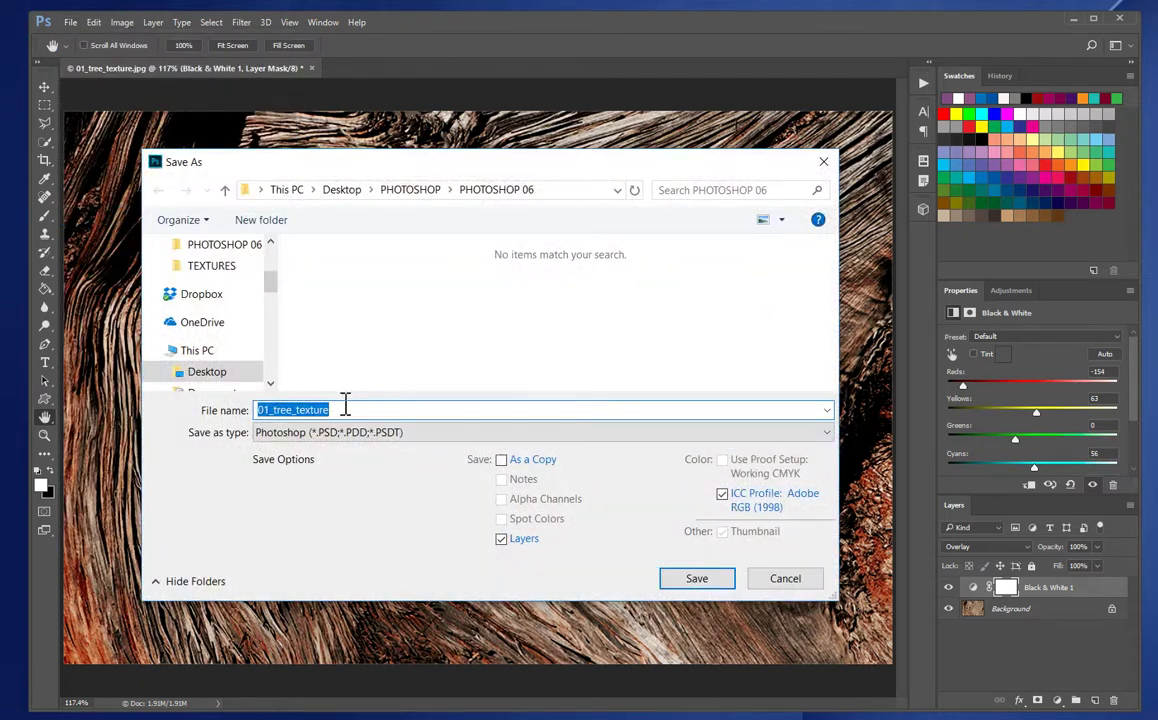
pyautogui.click(262, 410)
pyautogui.write('mikebrown')
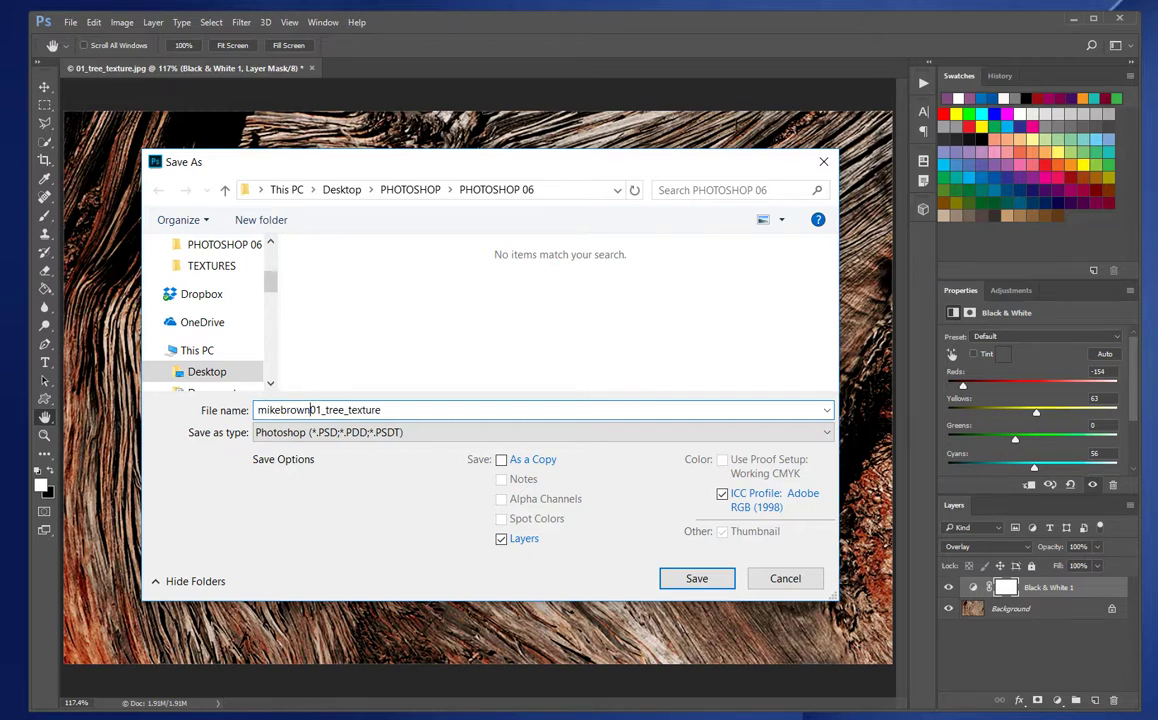
pyautogui.write('_')
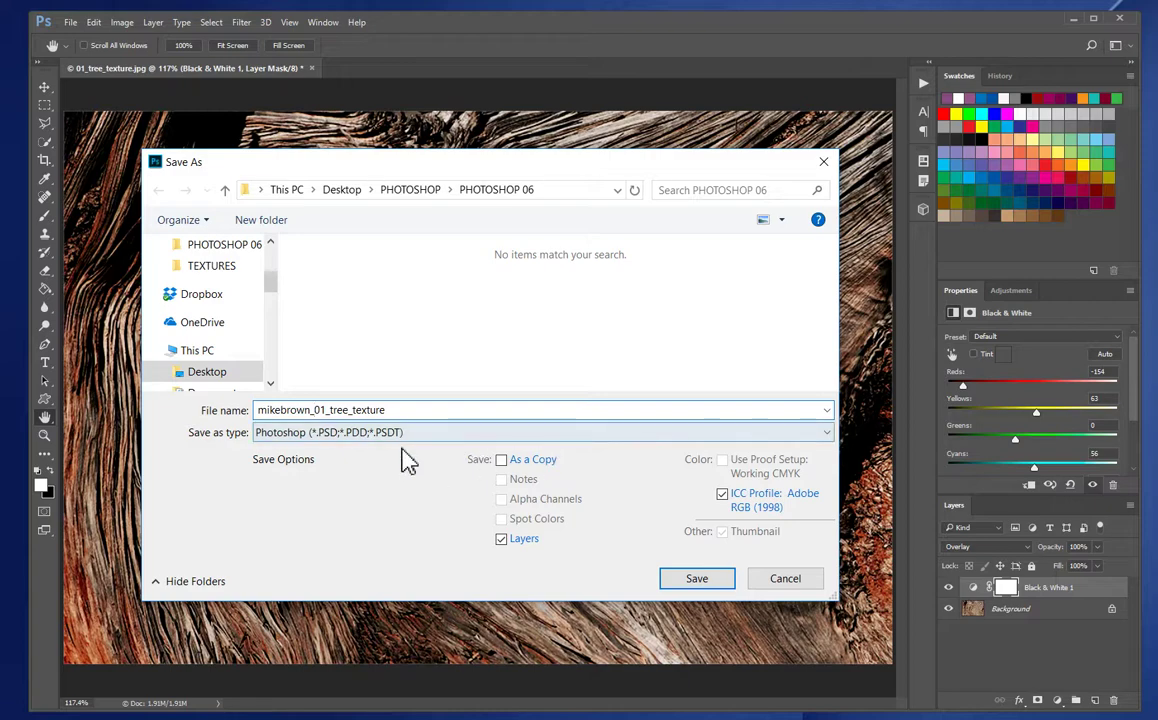
pyautogui.click(688, 581)
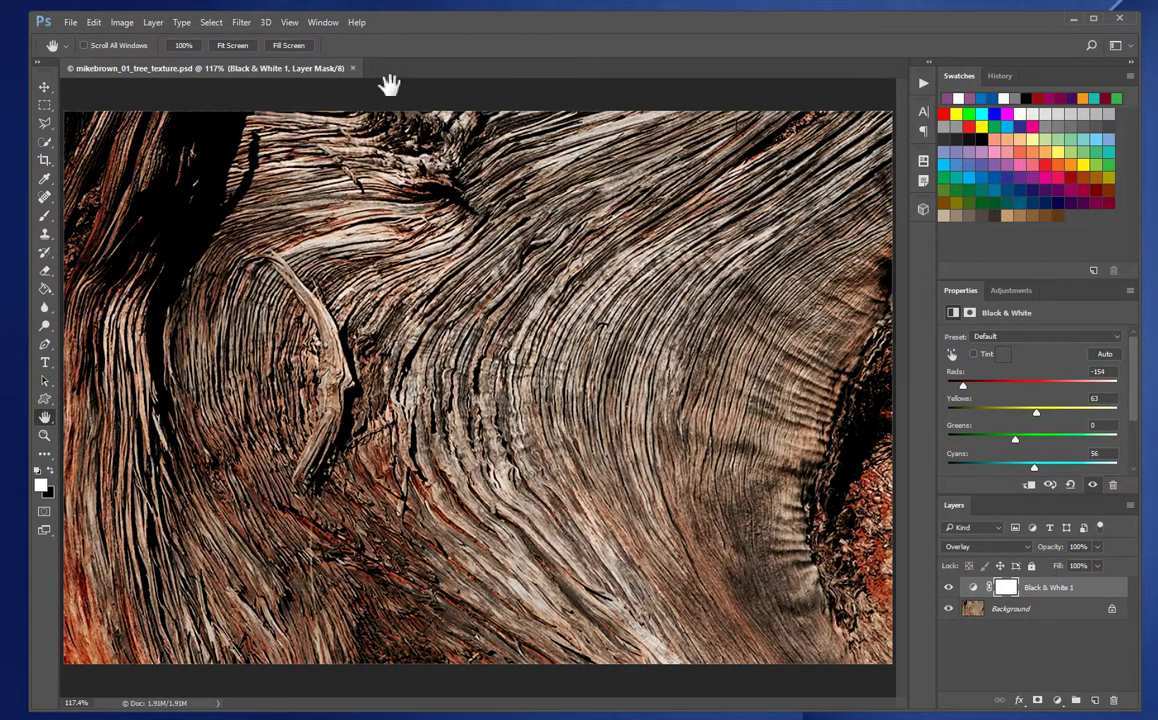
pyautogui.click(353, 68)
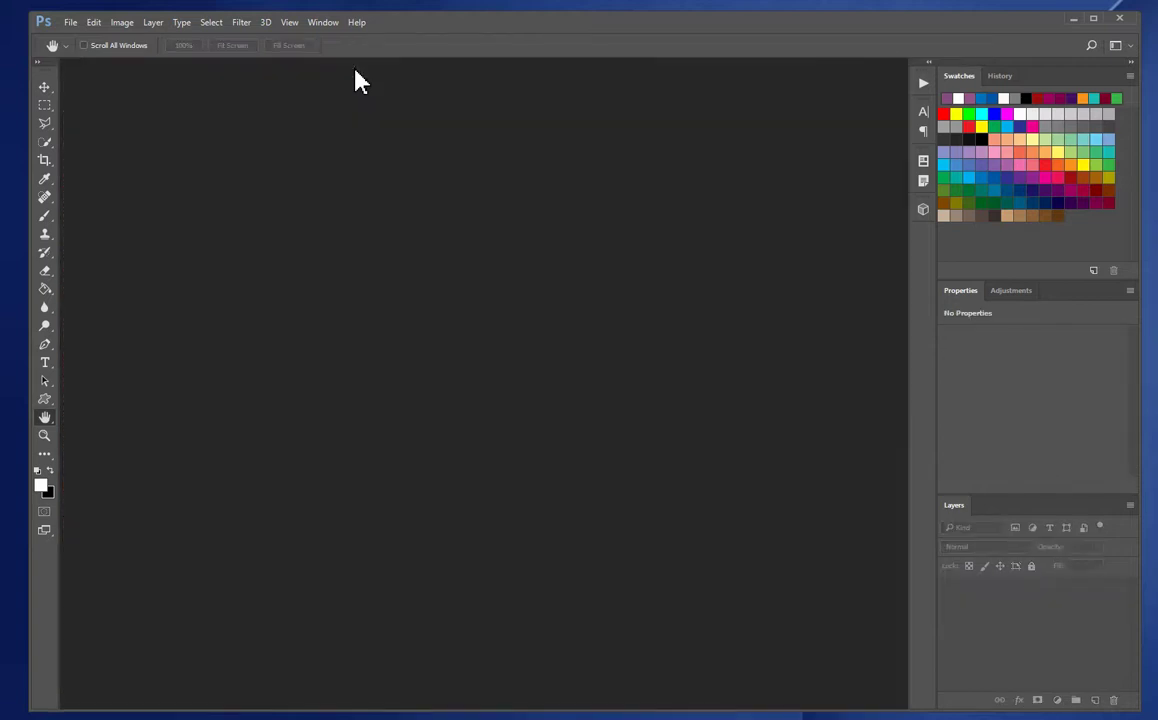
# Step: Open the 02_blueTexture image from the PHOTOSHOP 06 folder
pyautogui.doubleClick(446, 246)
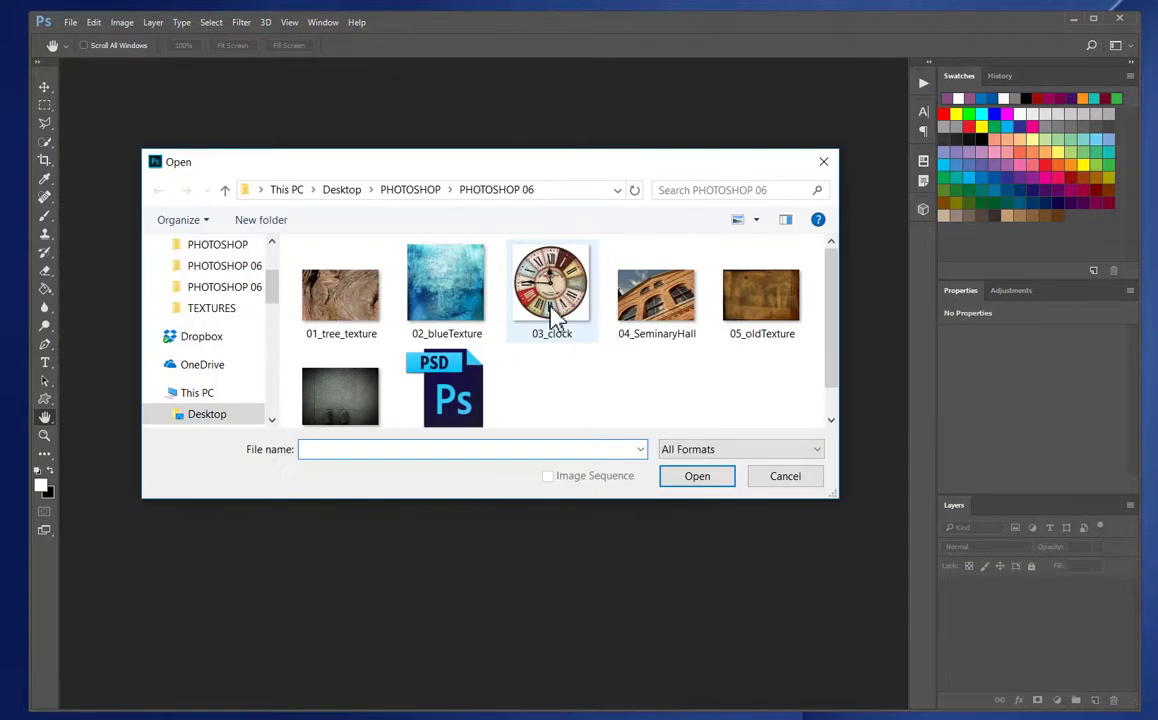
pyautogui.click(470, 297)
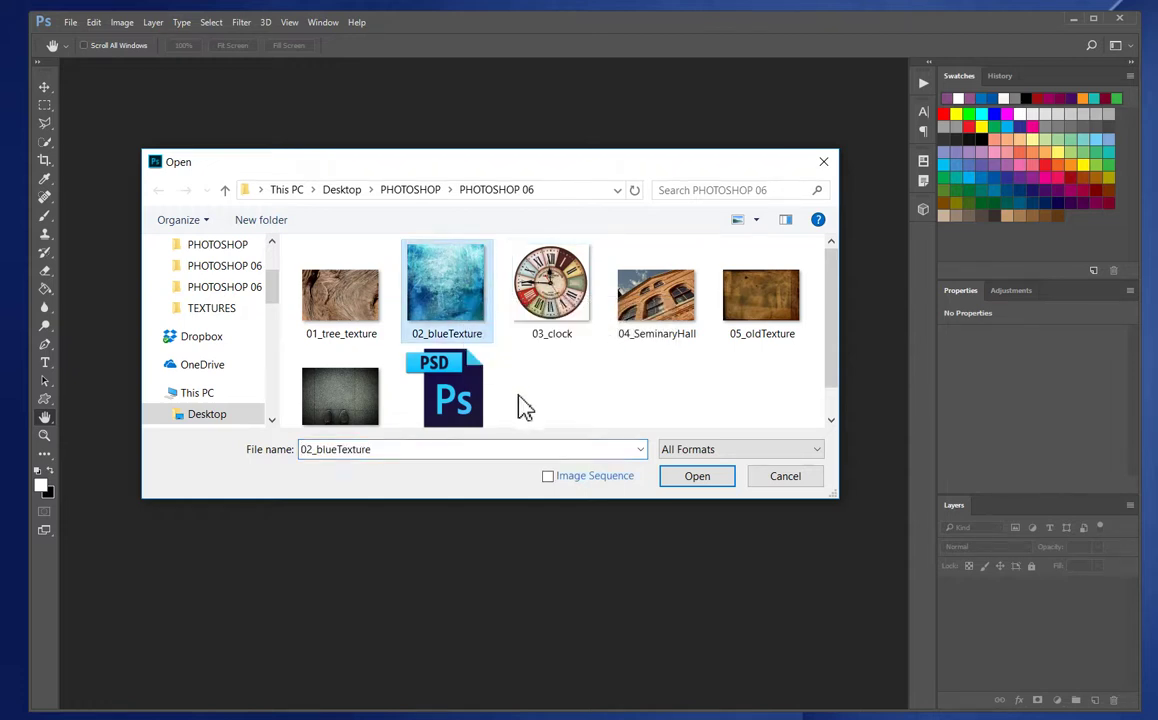
pyautogui.click(706, 479)
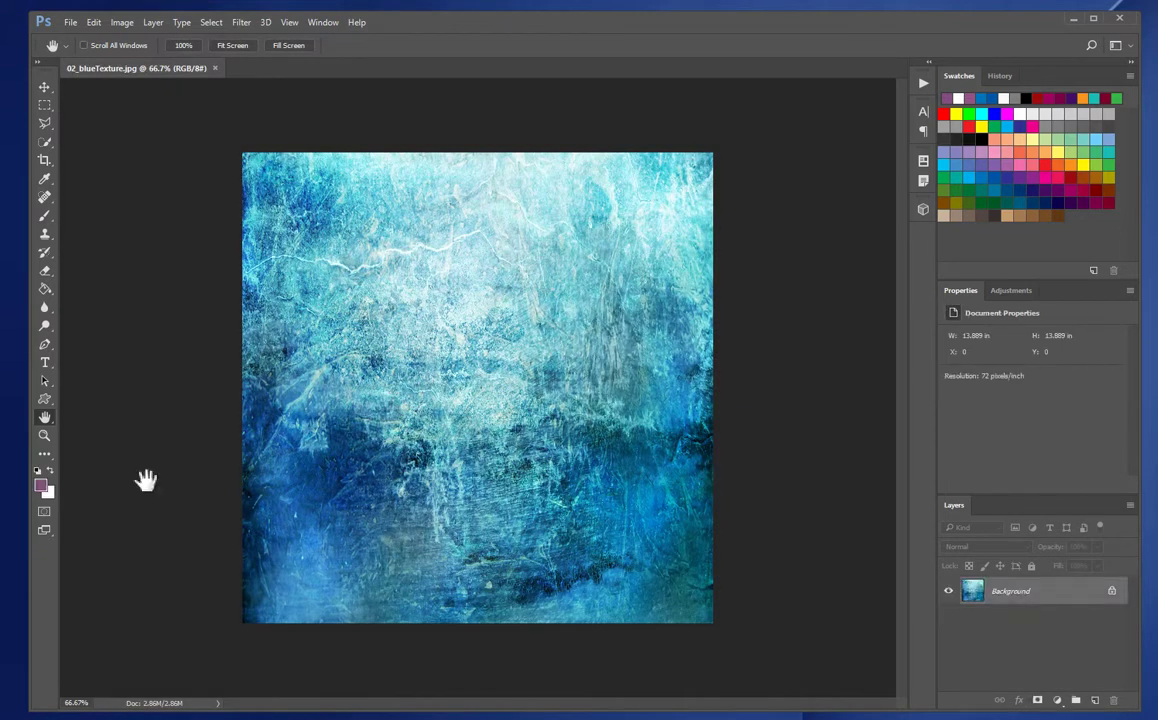
# Step: Place the 03_clock image as an embedded object over the blue texture at its full default size
pyautogui.click(68, 22)
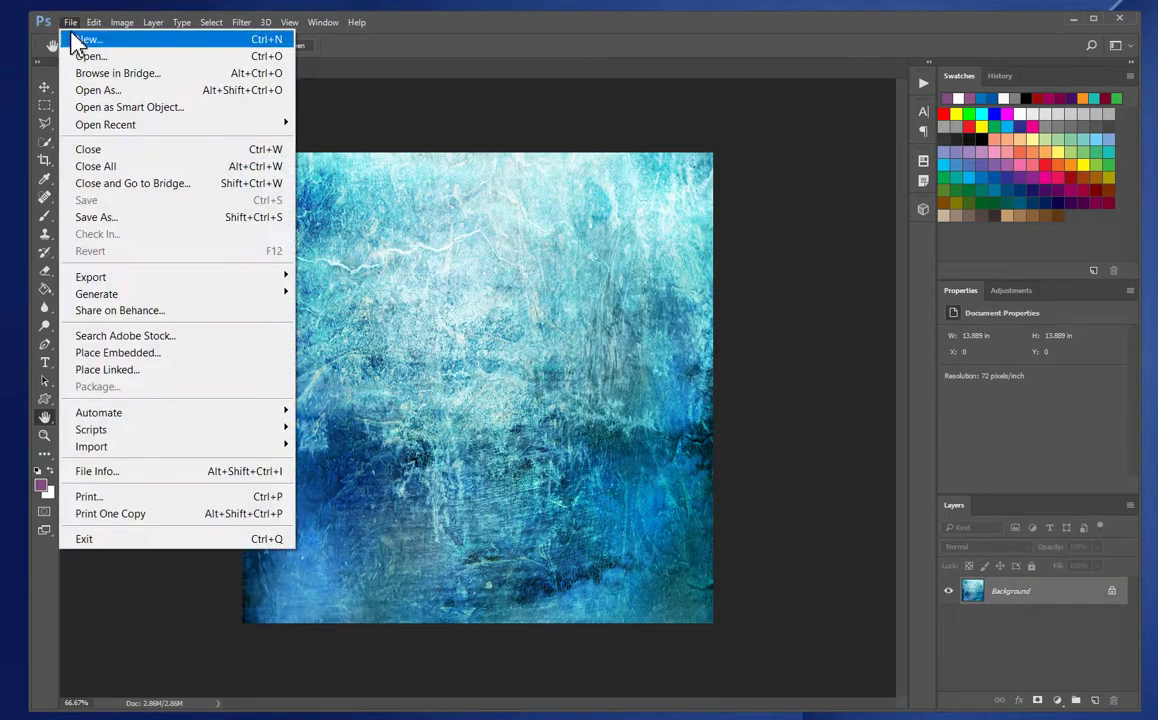
pyautogui.click(150, 356)
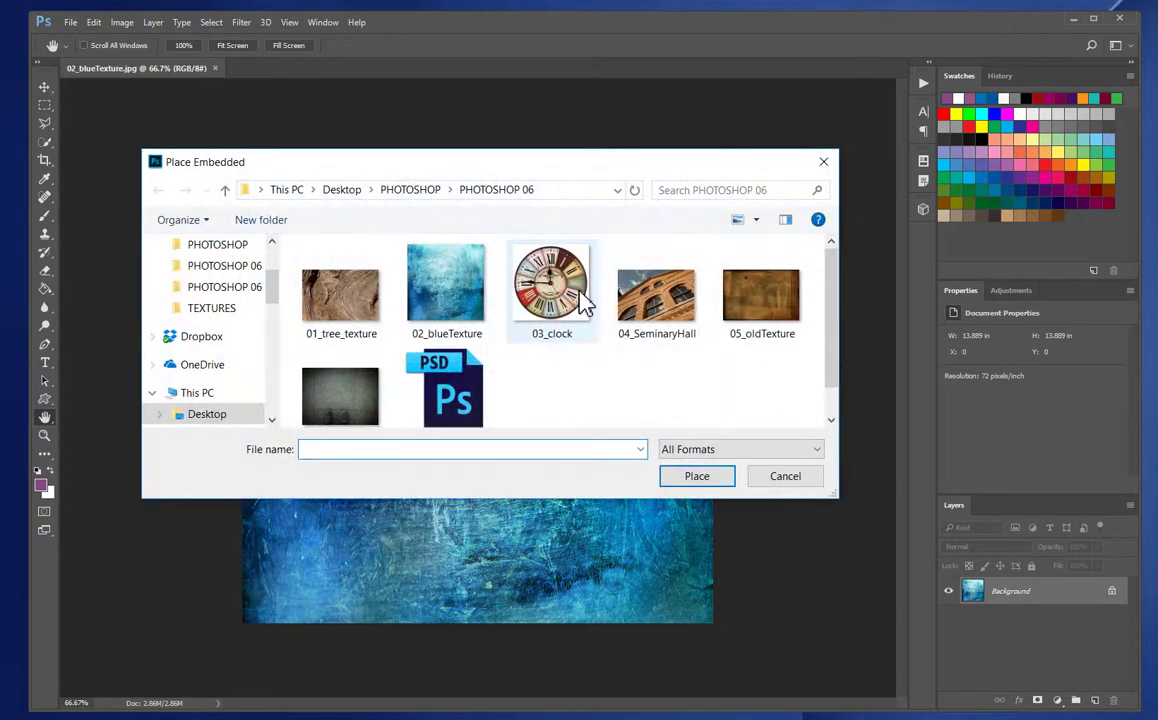
pyautogui.click(564, 290)
pyautogui.click(705, 482)
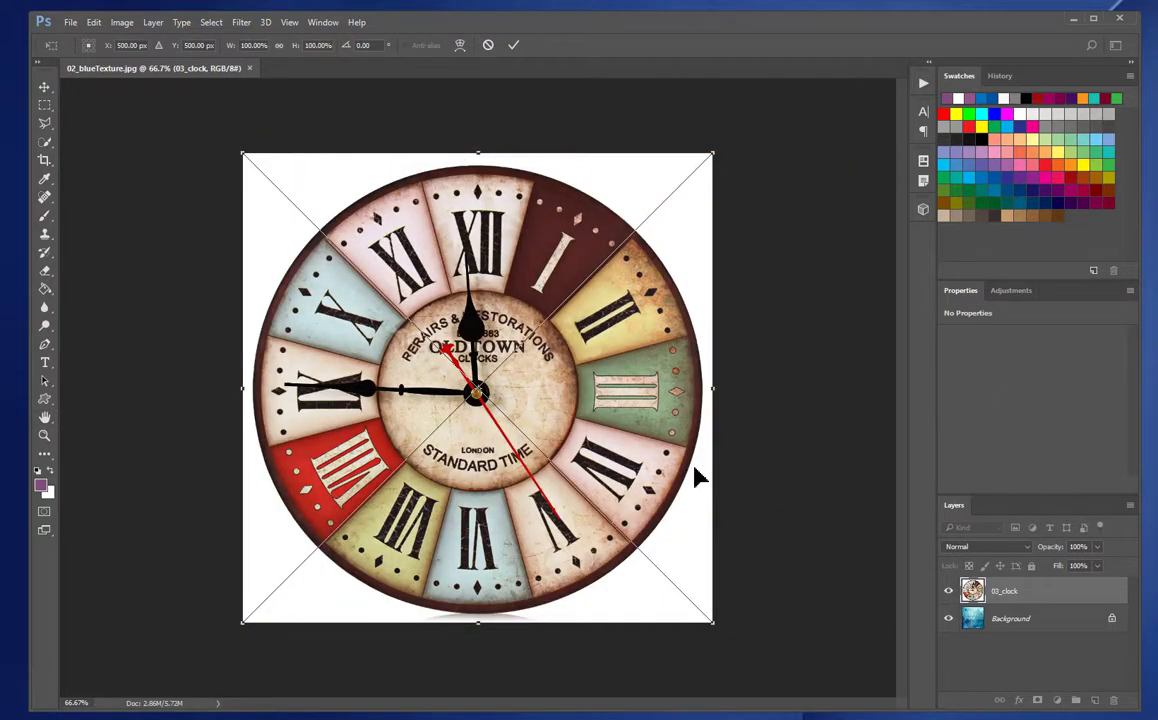
pyautogui.click(514, 46)
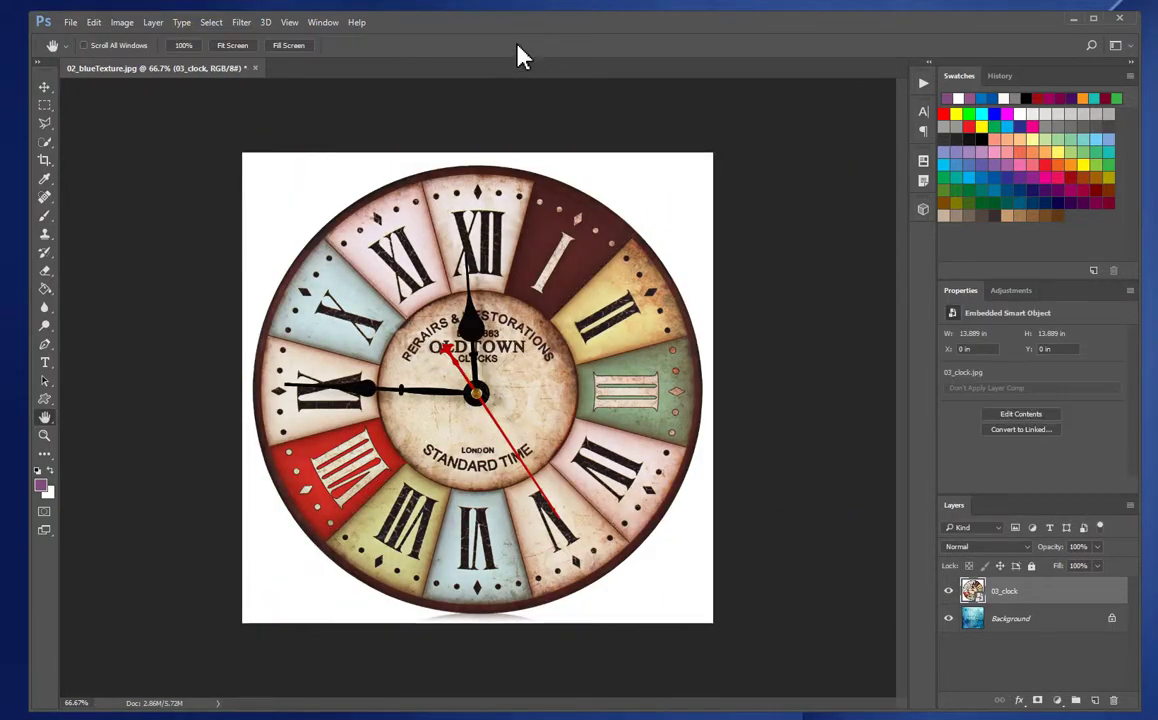
# Step: Compare the image with the 03_clock layer hidden and shown
pyautogui.click(950, 594)
pyautogui.click(950, 594)
pyautogui.click(950, 594)
pyautogui.click(950, 594)
# Step: Preview the 03_clock layer's darkening and lightening blending modes one after another, from Normal through to Lighter Color
pyautogui.click(1006, 548)
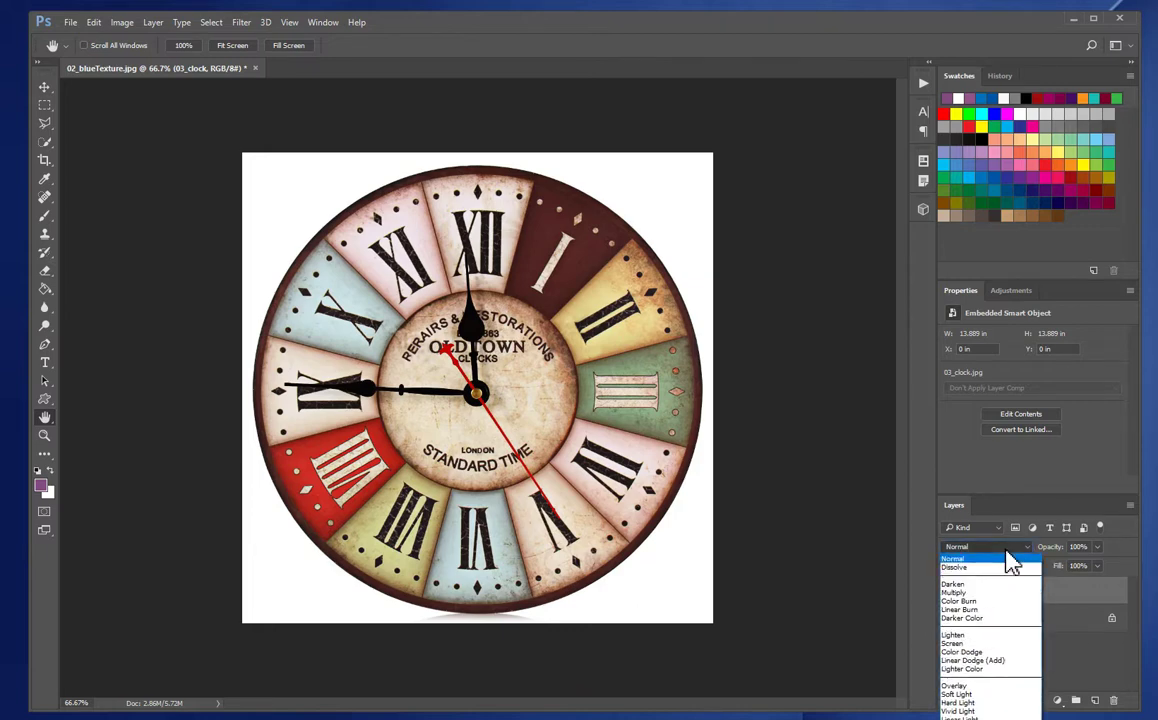
pyautogui.click(1011, 560)
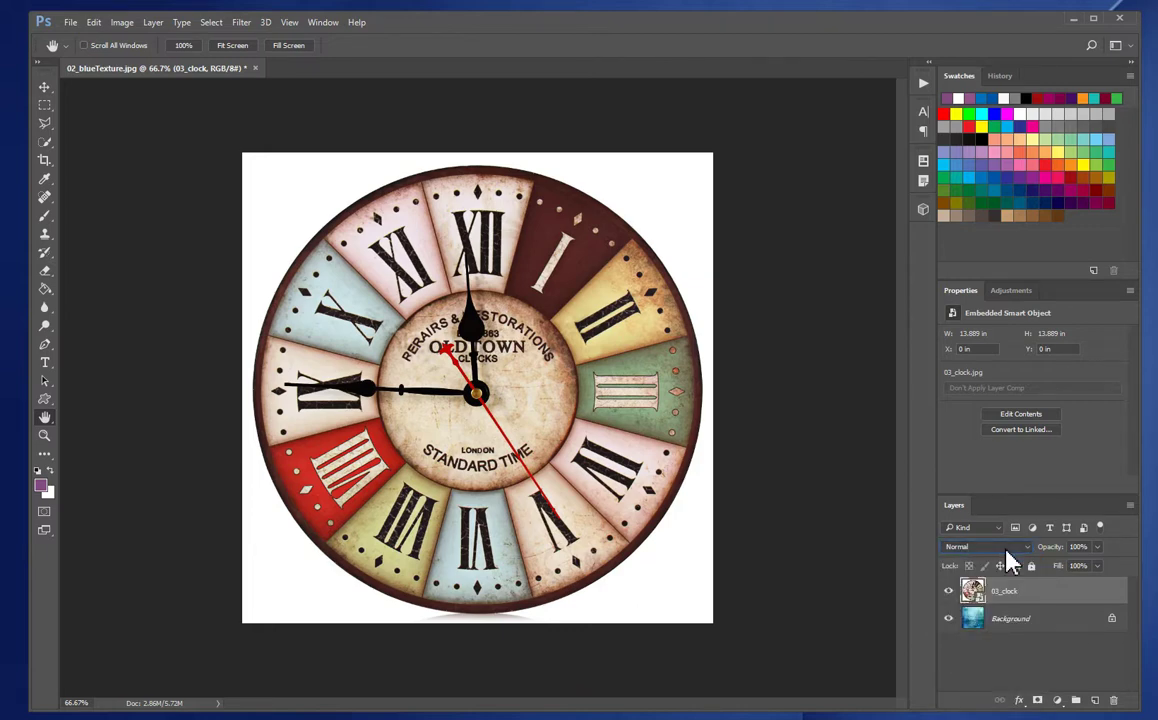
pyautogui.press('Down')
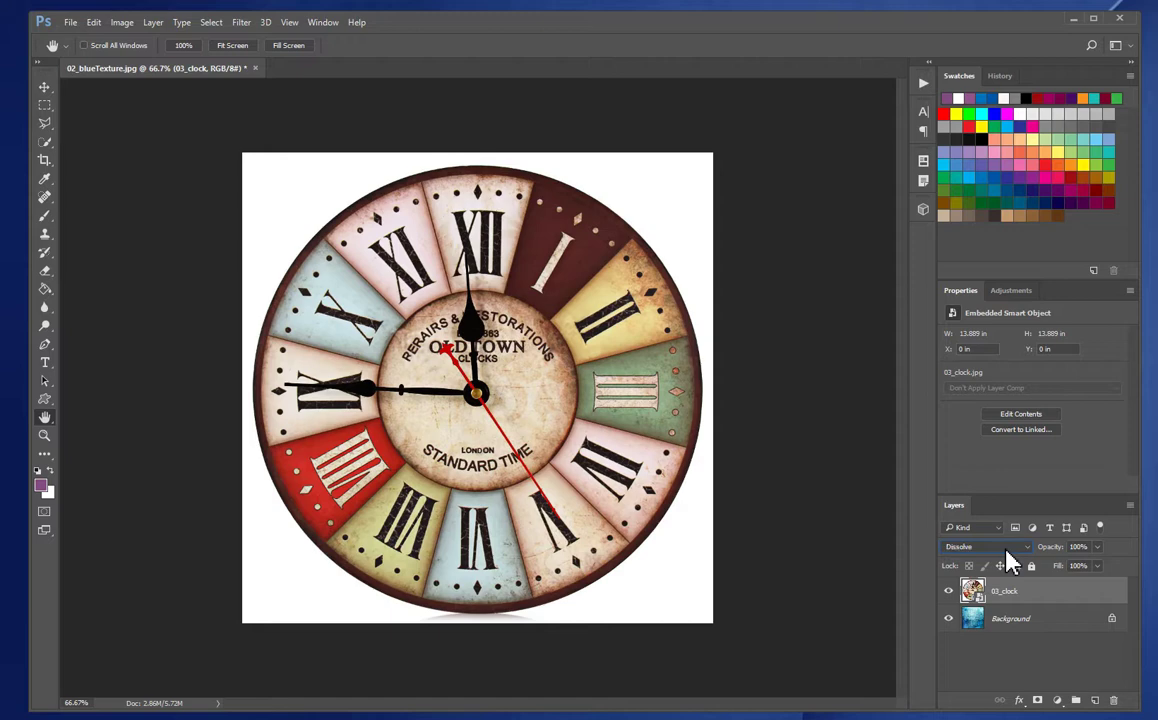
pyautogui.press('Down')
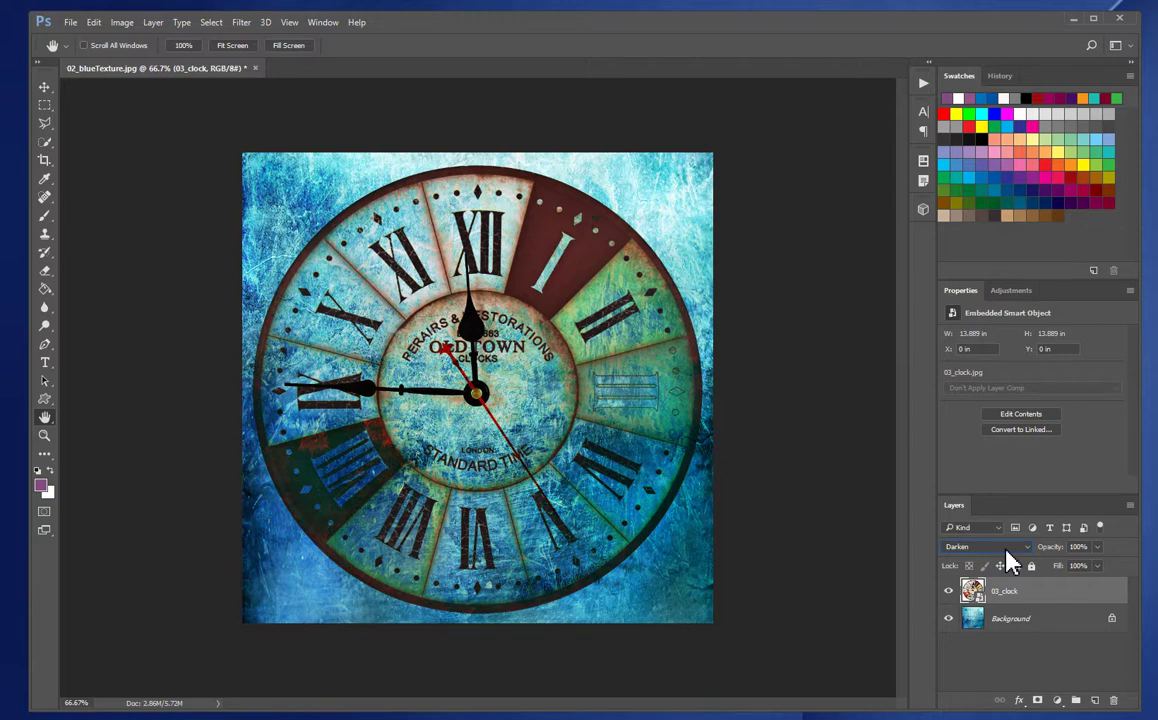
pyautogui.press('Down')
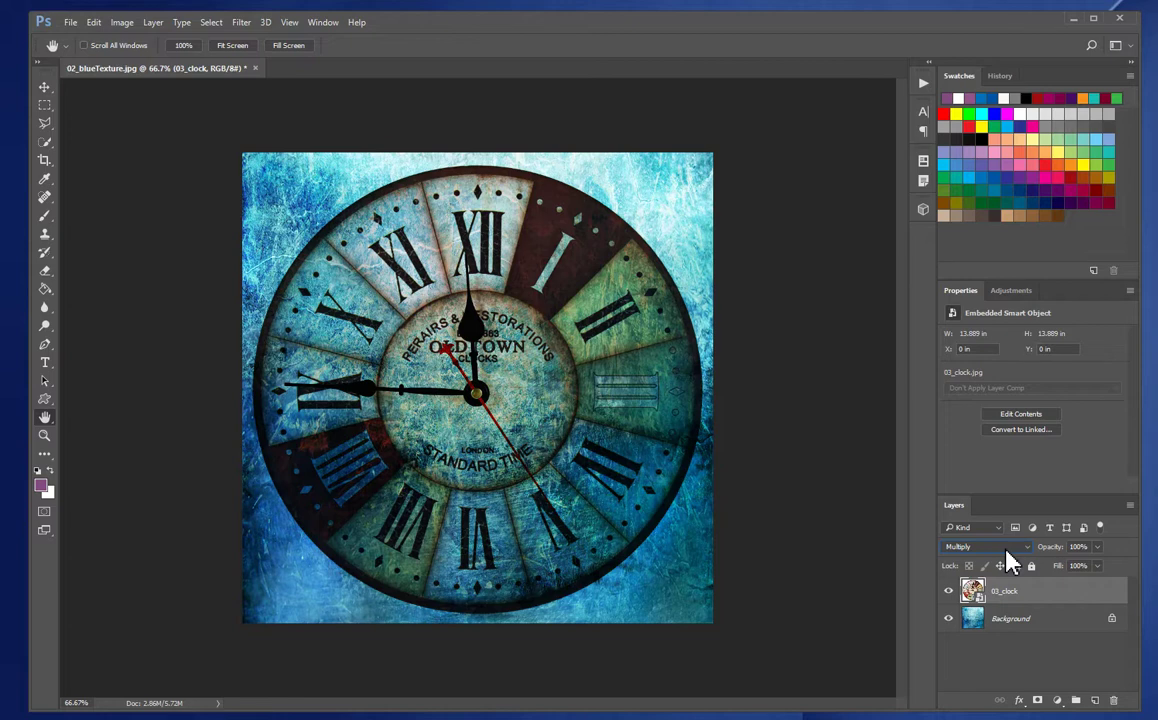
pyautogui.press('Down')
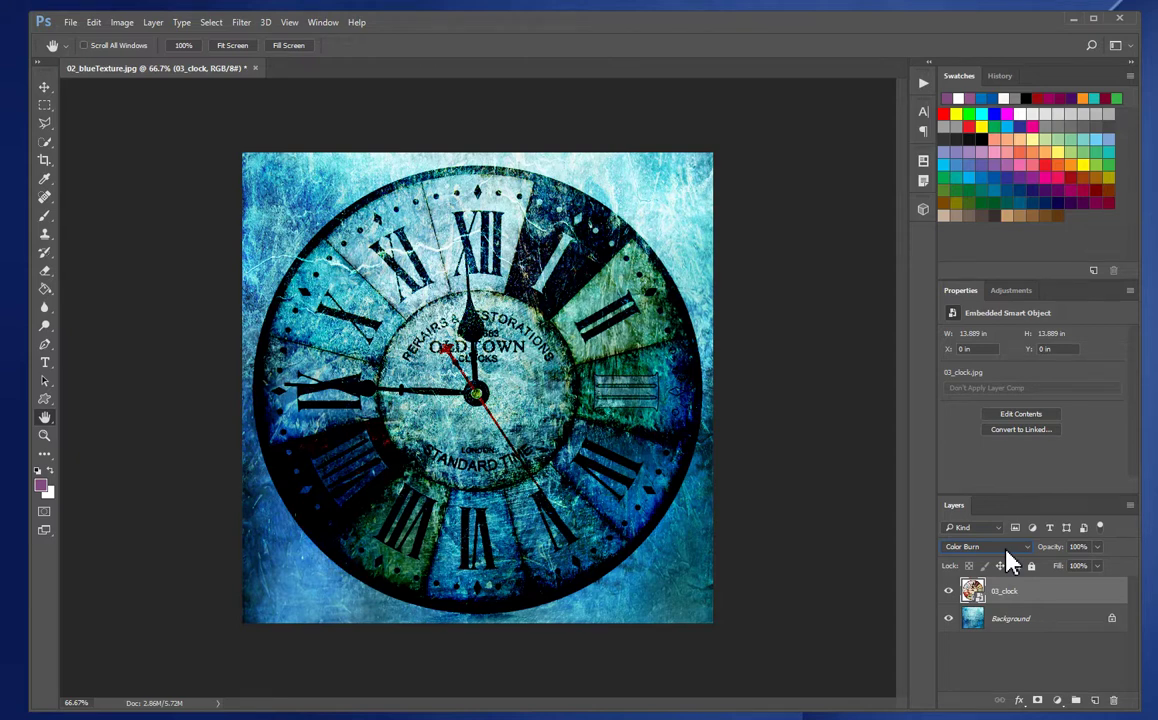
pyautogui.press('Down')
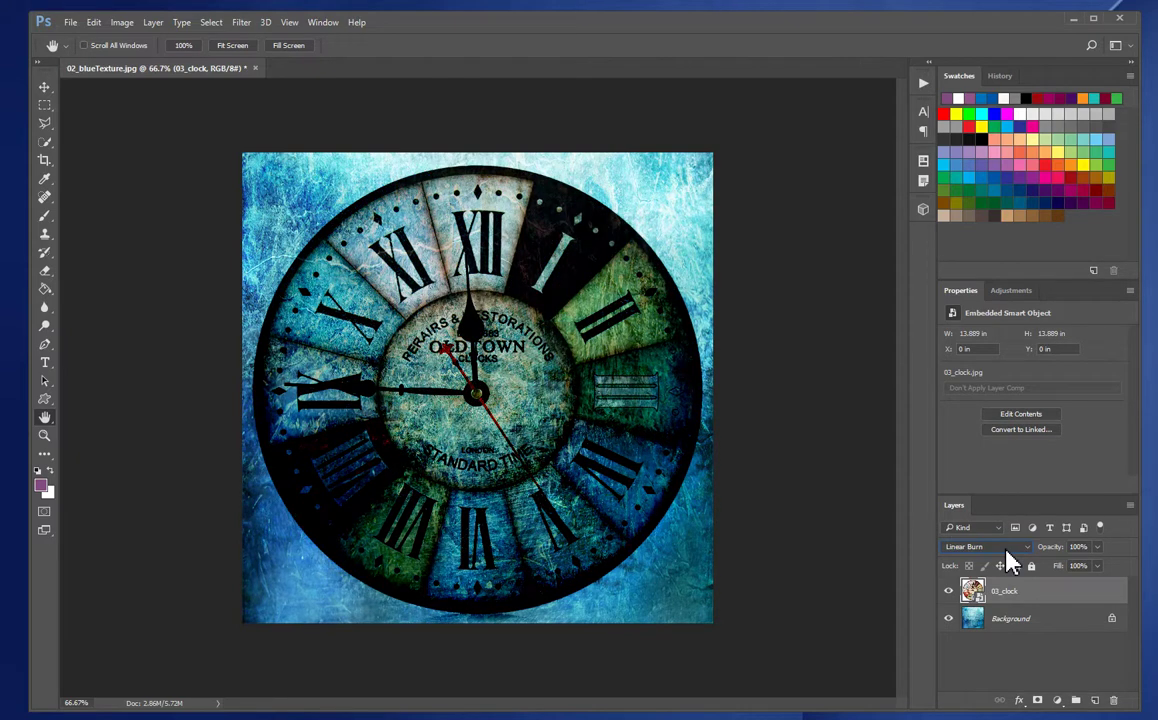
pyautogui.press('Down')
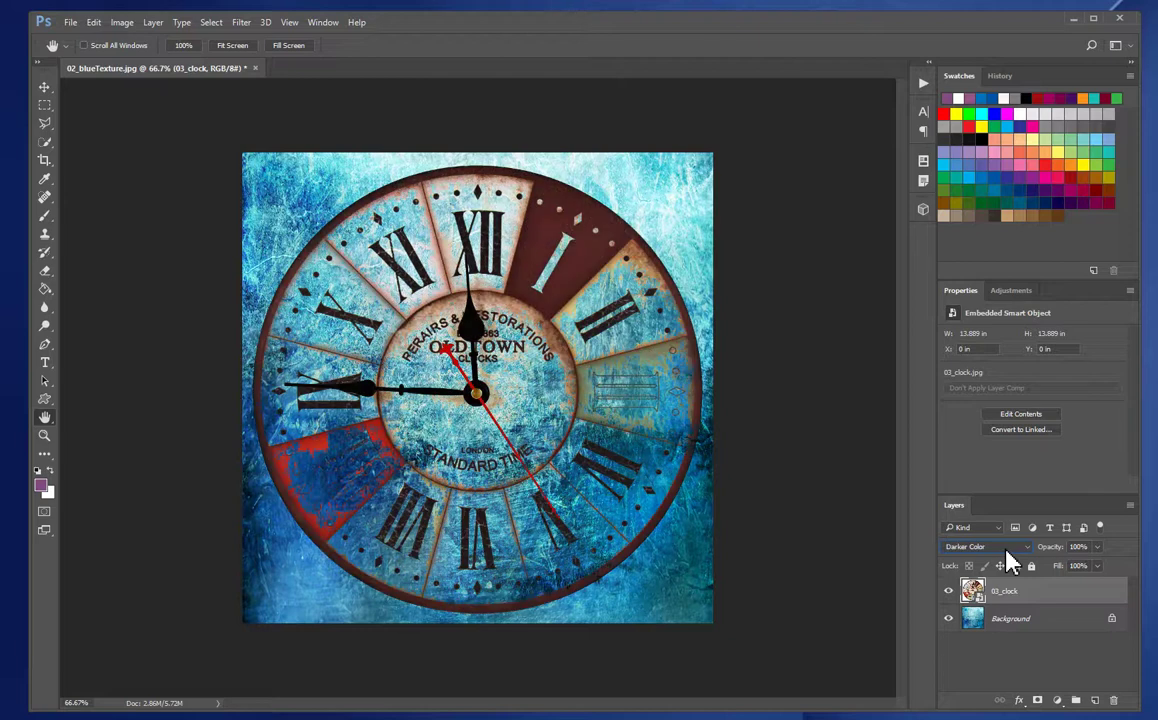
pyautogui.press('Down')
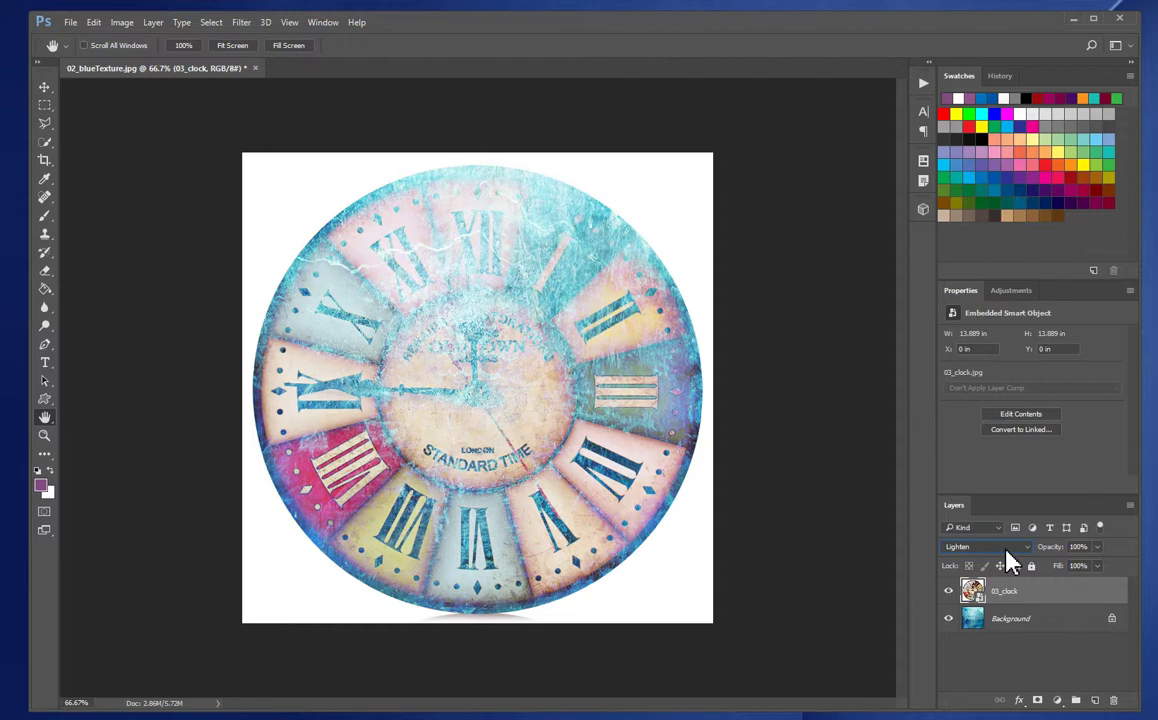
pyautogui.press('Down')
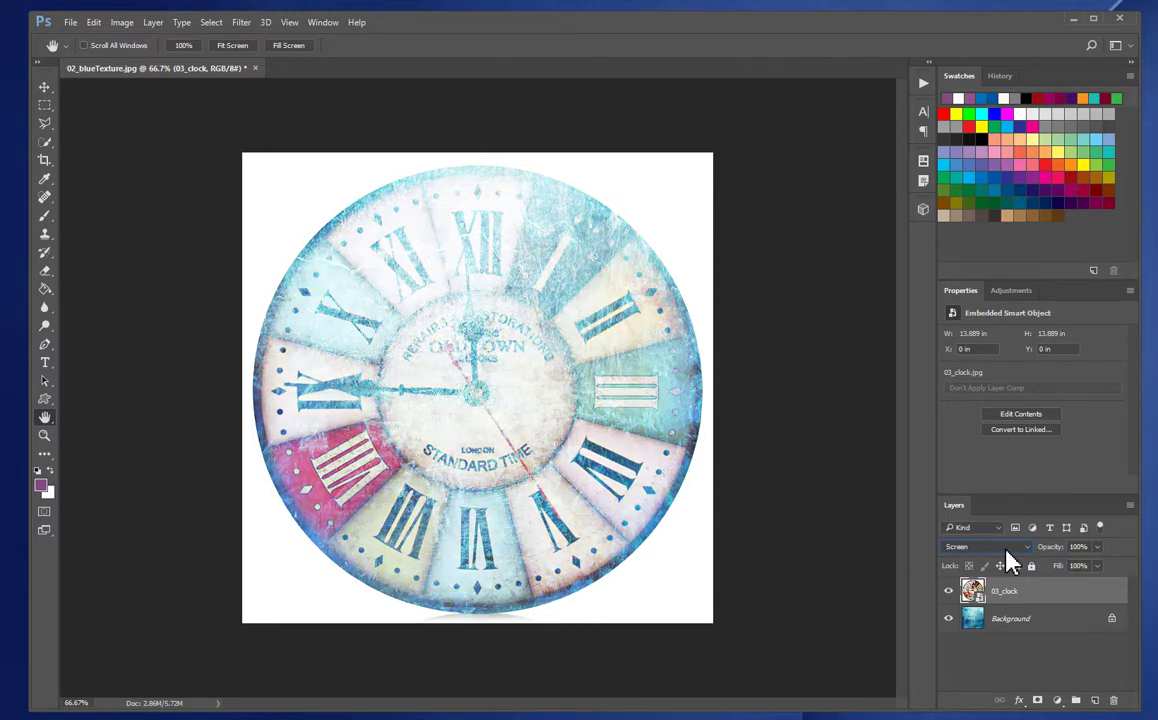
pyautogui.press('Down')
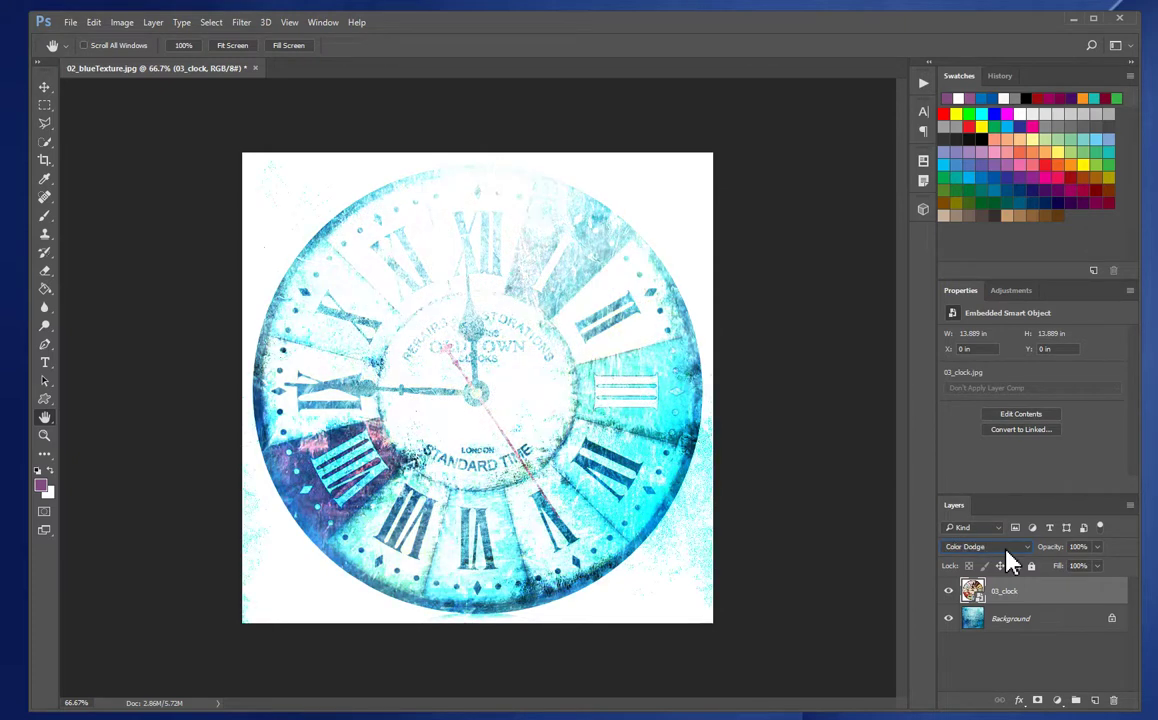
pyautogui.press('Down')
pyautogui.press('Down')
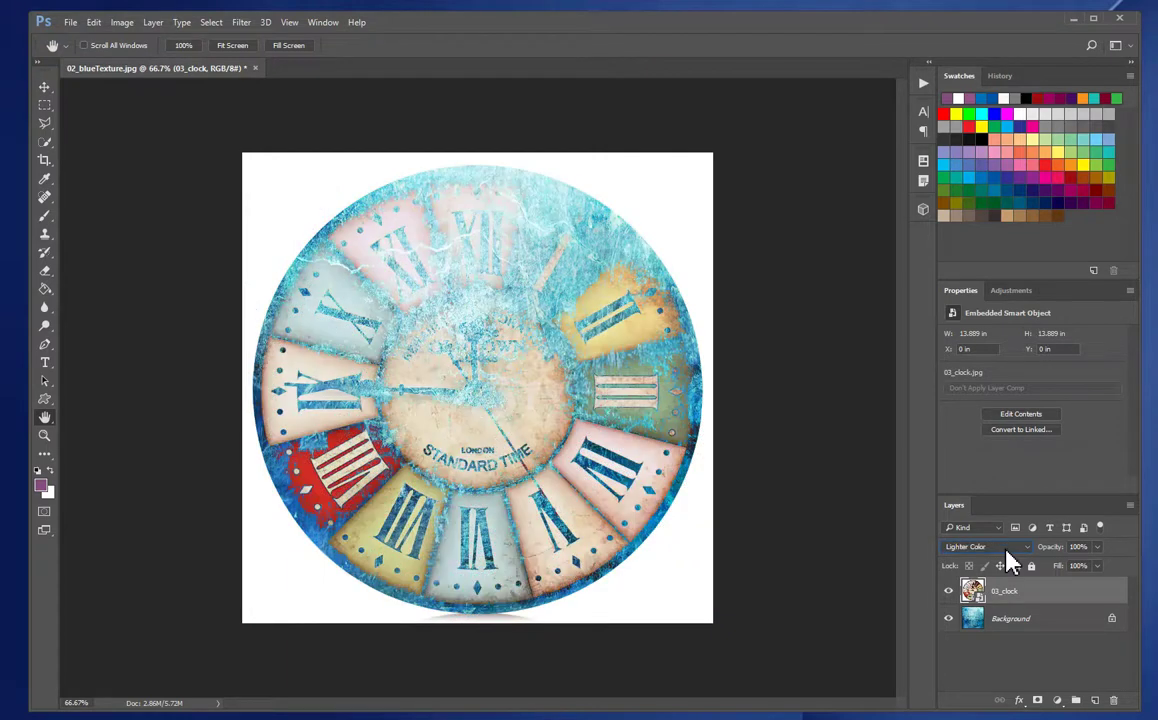
# Step: Compare the Overlay, Soft Light and Hard Light blending modes on the 03_clock layer, ending on Hard Light
pyautogui.press('Down')
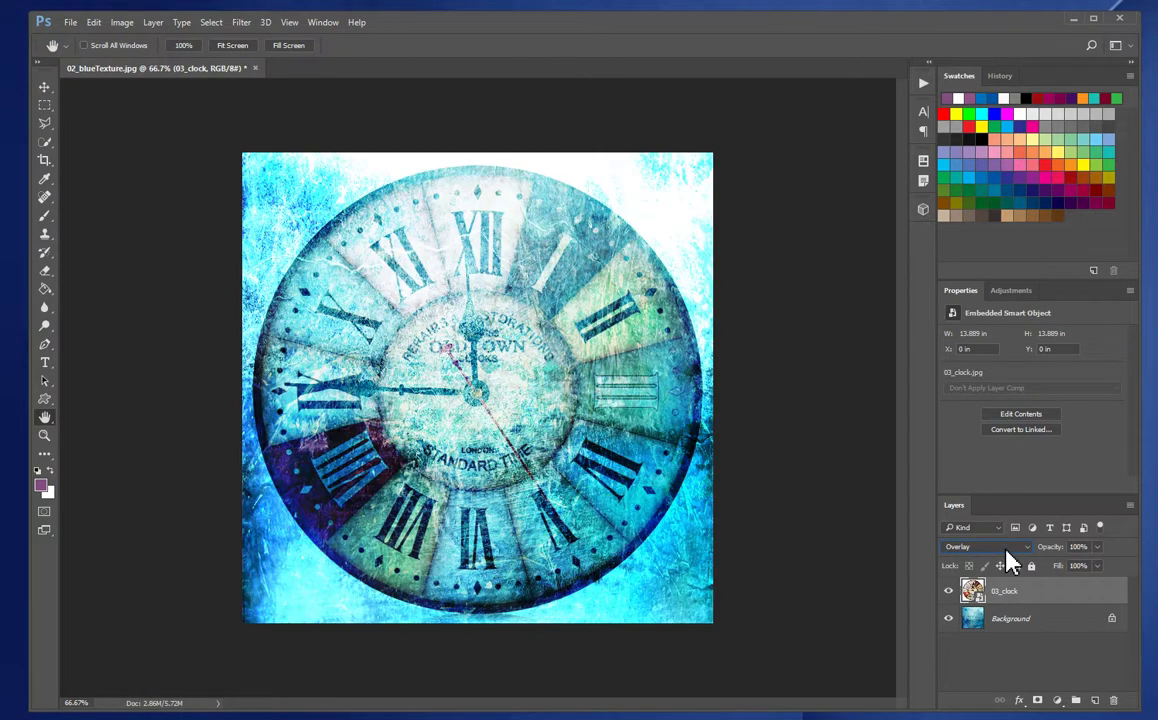
pyautogui.press('Down')
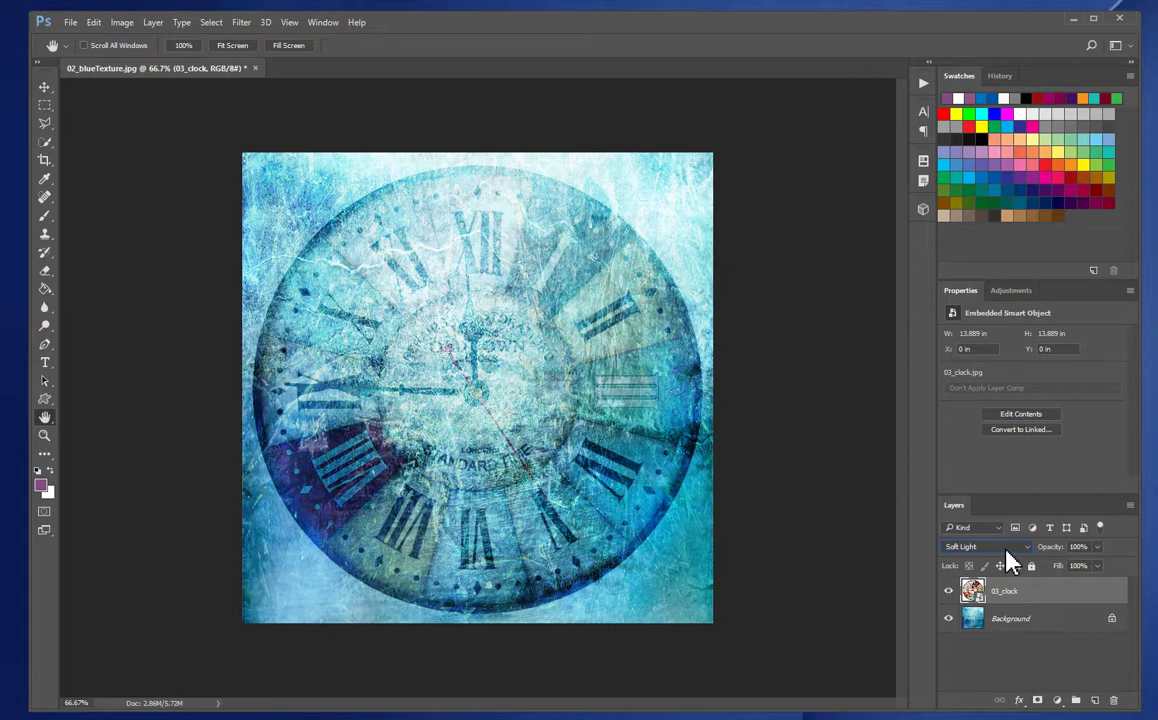
pyautogui.press('Down')
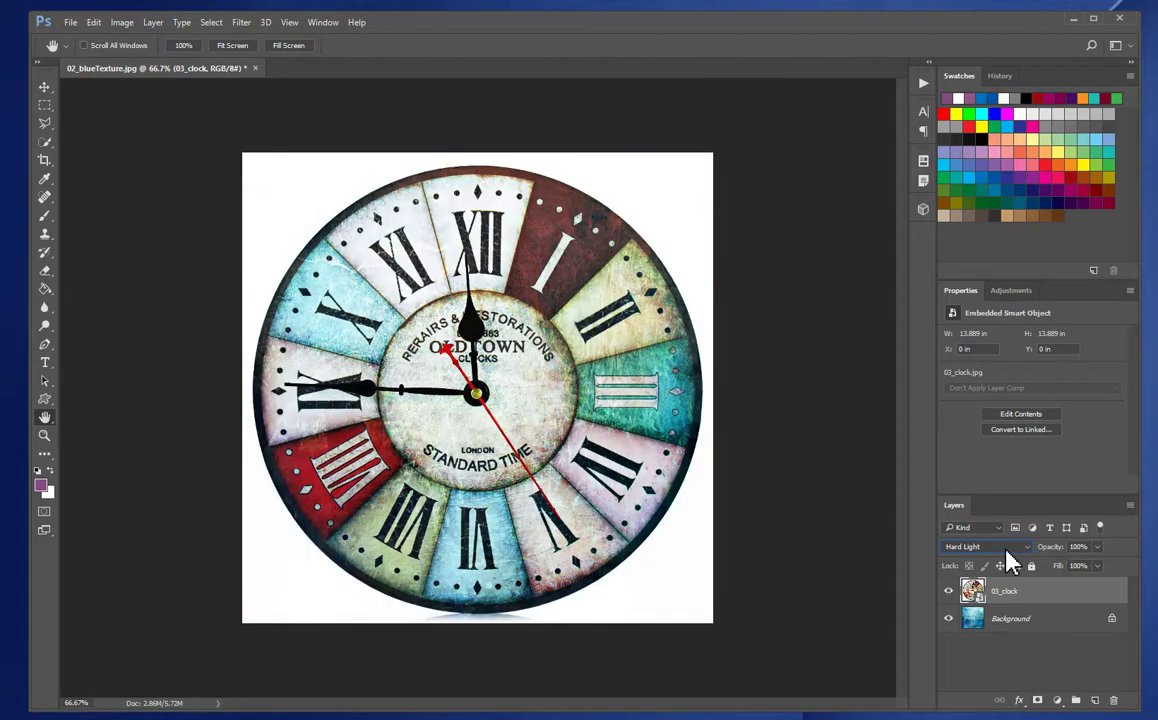
pyautogui.press('Down')
pyautogui.press('Up')
pyautogui.press('Up')
pyautogui.press('Up')
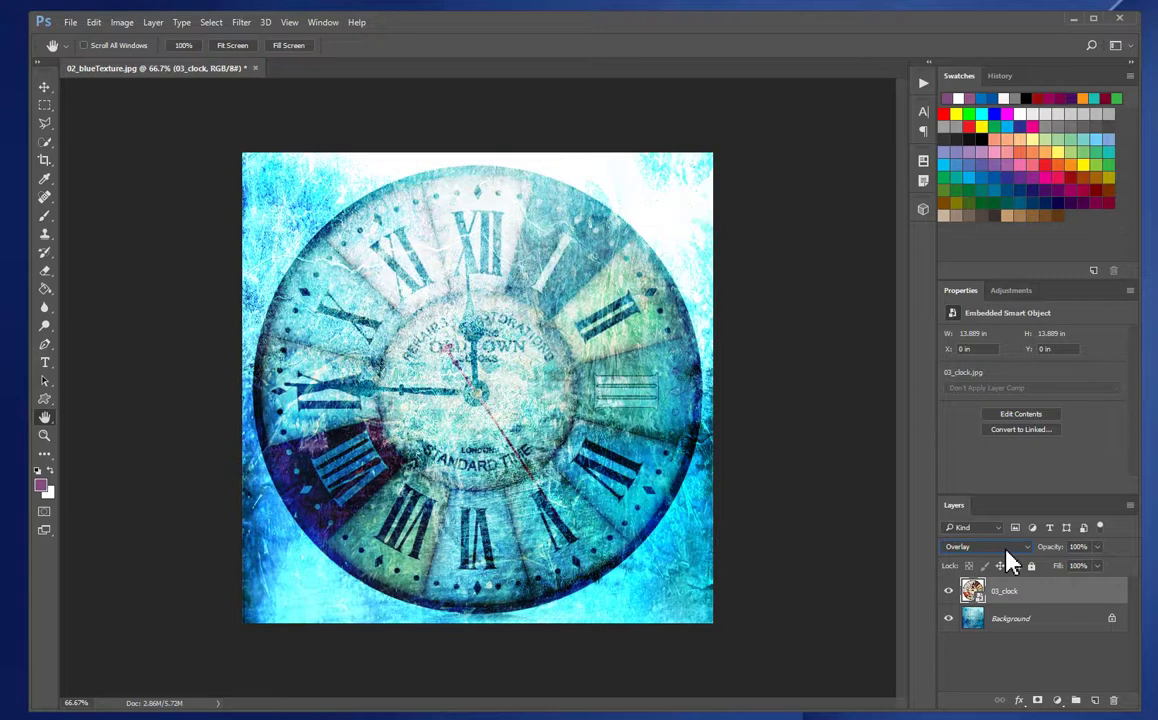
pyautogui.press('Down')
pyautogui.press('Down')
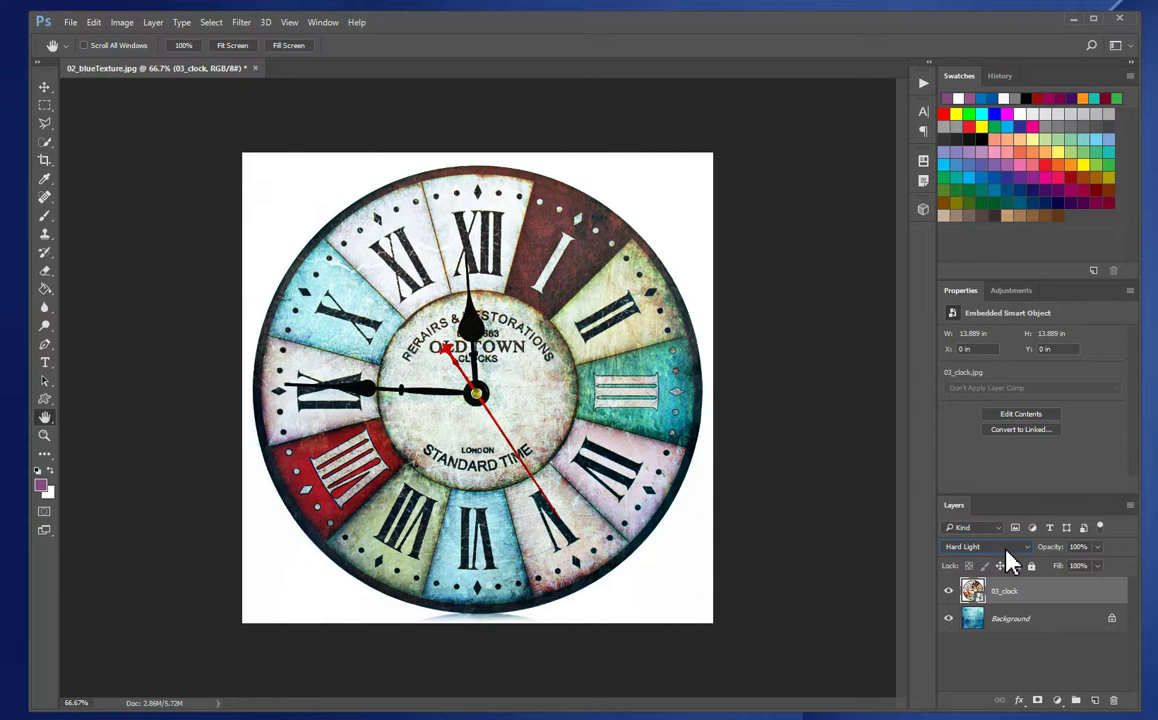
# Step: Preview the remaining blending modes on the 03_clock layer, including Linear Light, Difference and Subtract, and return it to Hard Light
pyautogui.press('Down')
pyautogui.press('Down')
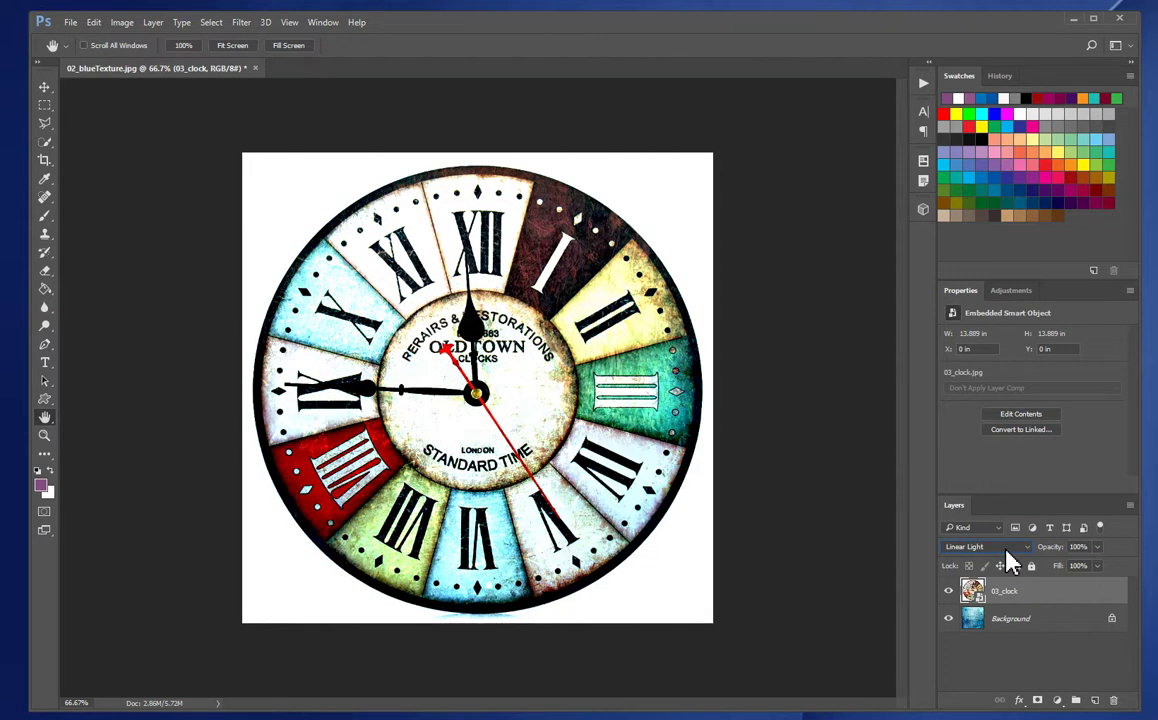
pyautogui.press('Down')
pyautogui.press('Down')
pyautogui.press('Down')
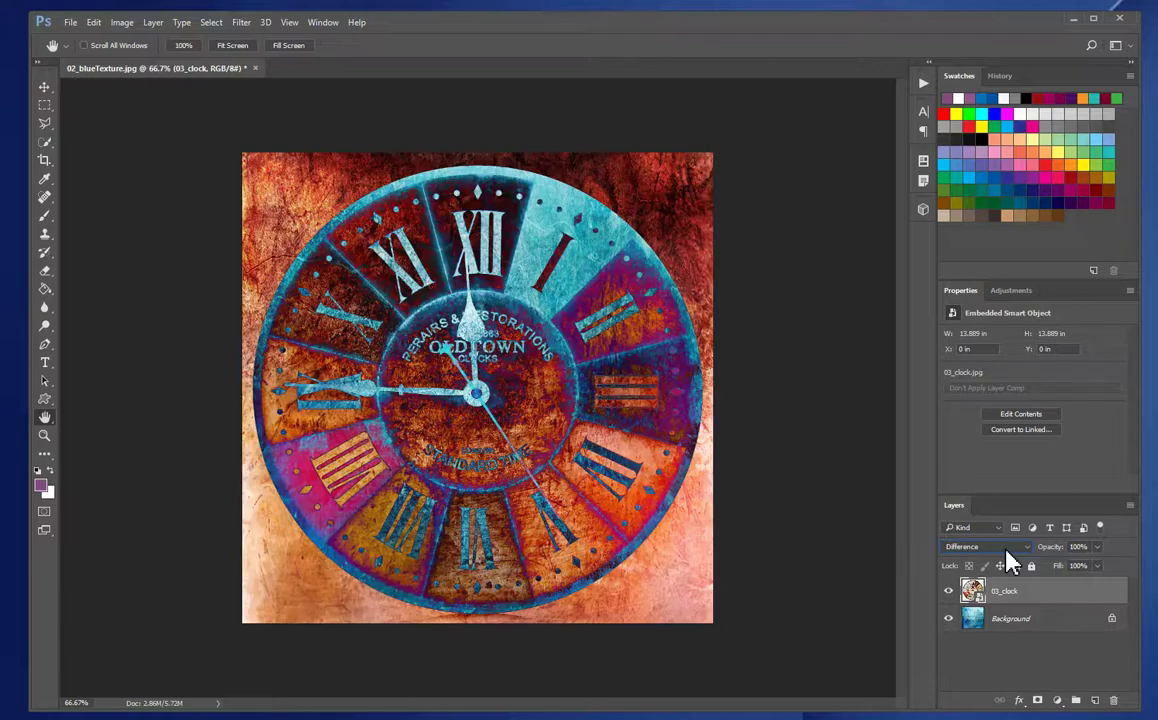
pyautogui.press('Down')
pyautogui.press('Up')
pyautogui.press('Down')
pyautogui.press('Down')
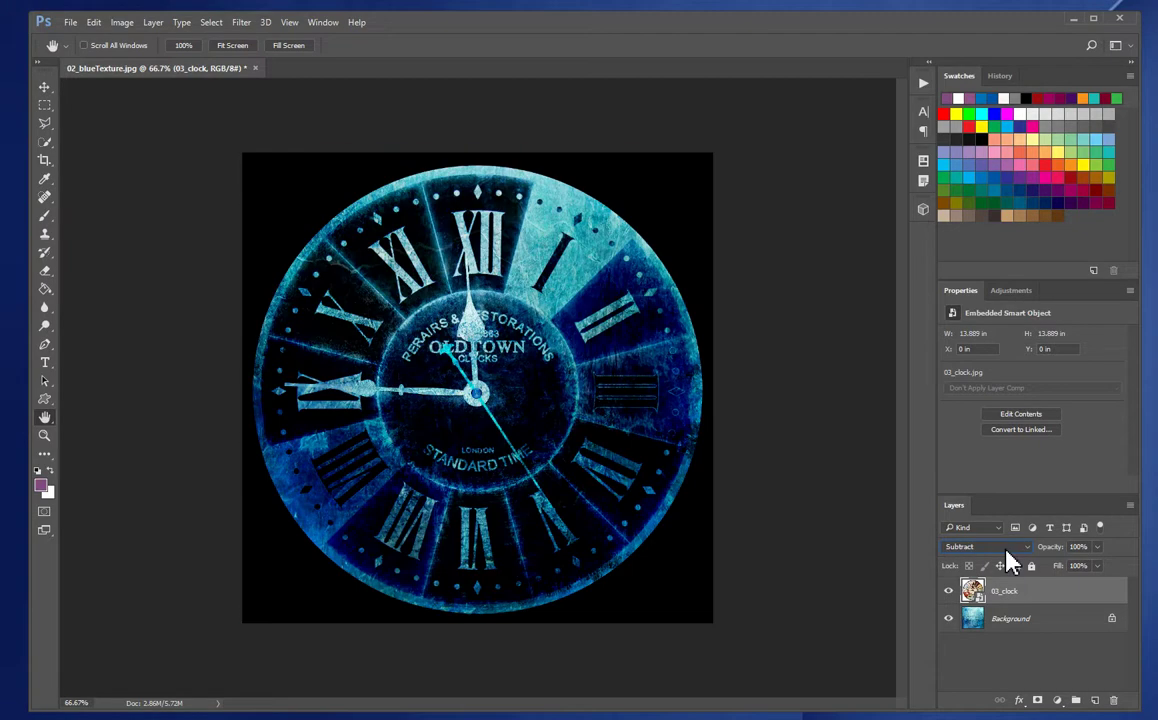
pyautogui.press('Down')
pyautogui.press('Down')
pyautogui.press('Up')
pyautogui.press('Up')
pyautogui.press('Up')
pyautogui.press('Up')
pyautogui.press('Up')
pyautogui.press('Up')
pyautogui.press('Up')
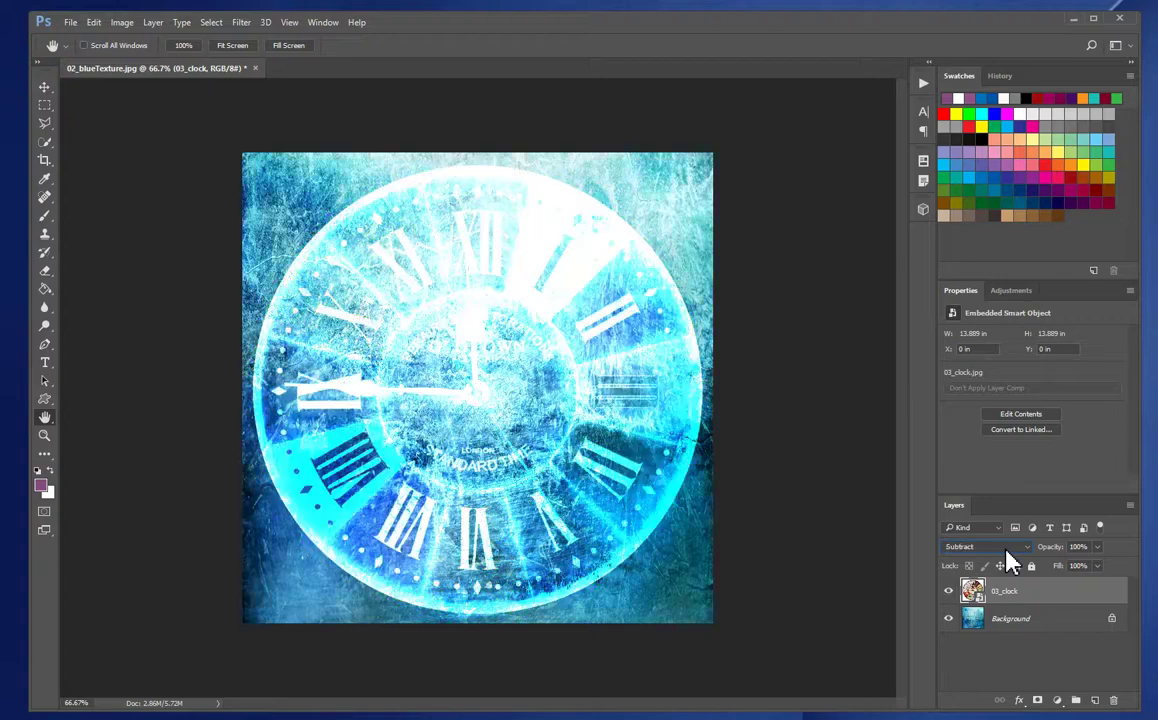
pyautogui.press('Up')
pyautogui.press('Up')
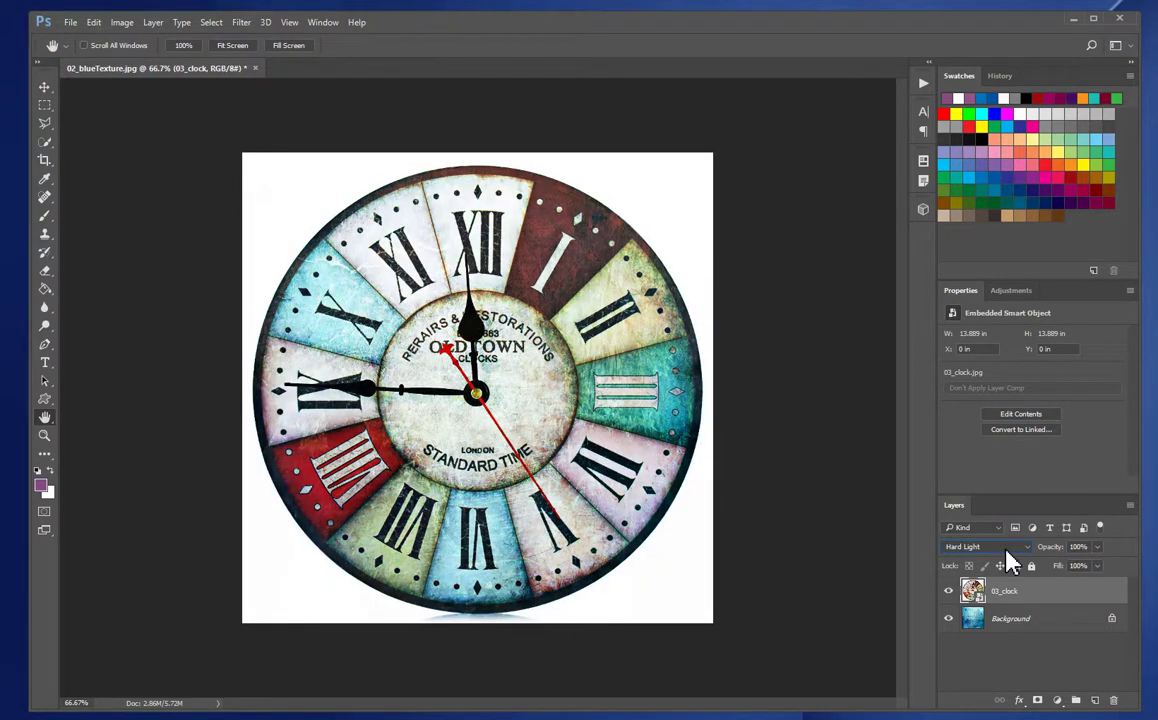
# Step: Compare the Hard Light blend with the 03_clock layer and the Background layer each hidden and shown
pyautogui.click(950, 593)
pyautogui.click(950, 593)
pyautogui.click(949, 619)
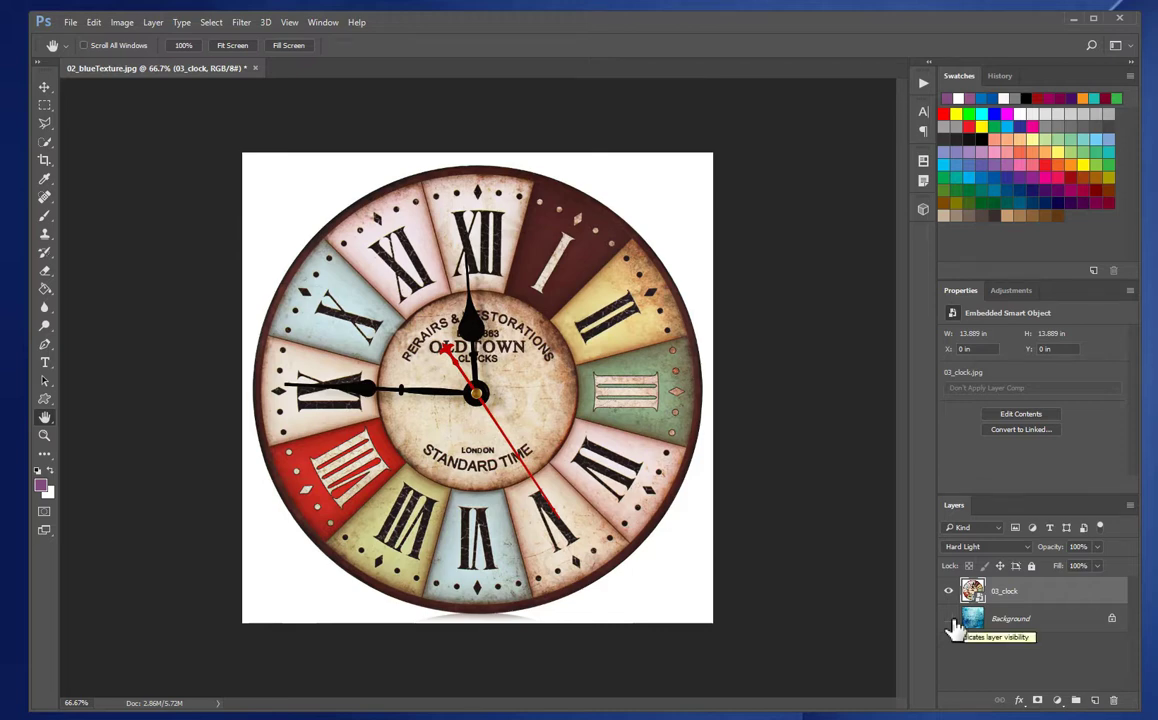
pyautogui.click(949, 619)
pyautogui.click(949, 619)
pyautogui.click(949, 619)
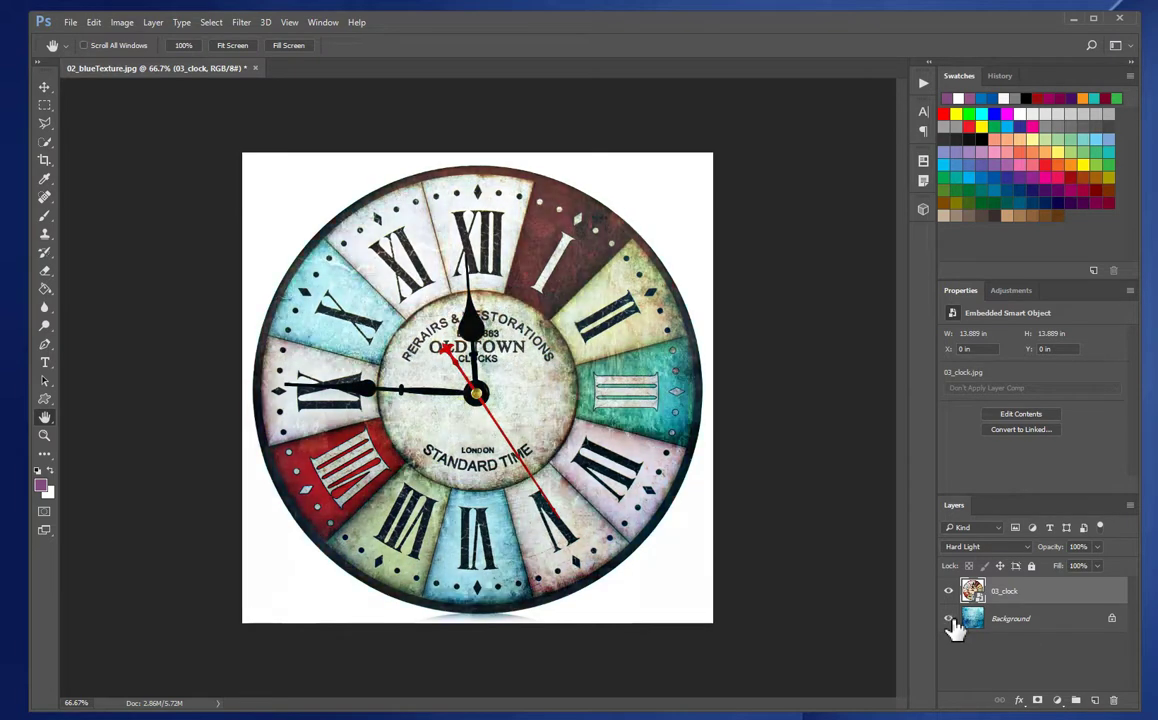
# Step: Hide the 03_clock layer and add a Hue/Saturation adjustment layer directly above the Background layer
pyautogui.click(1028, 627)
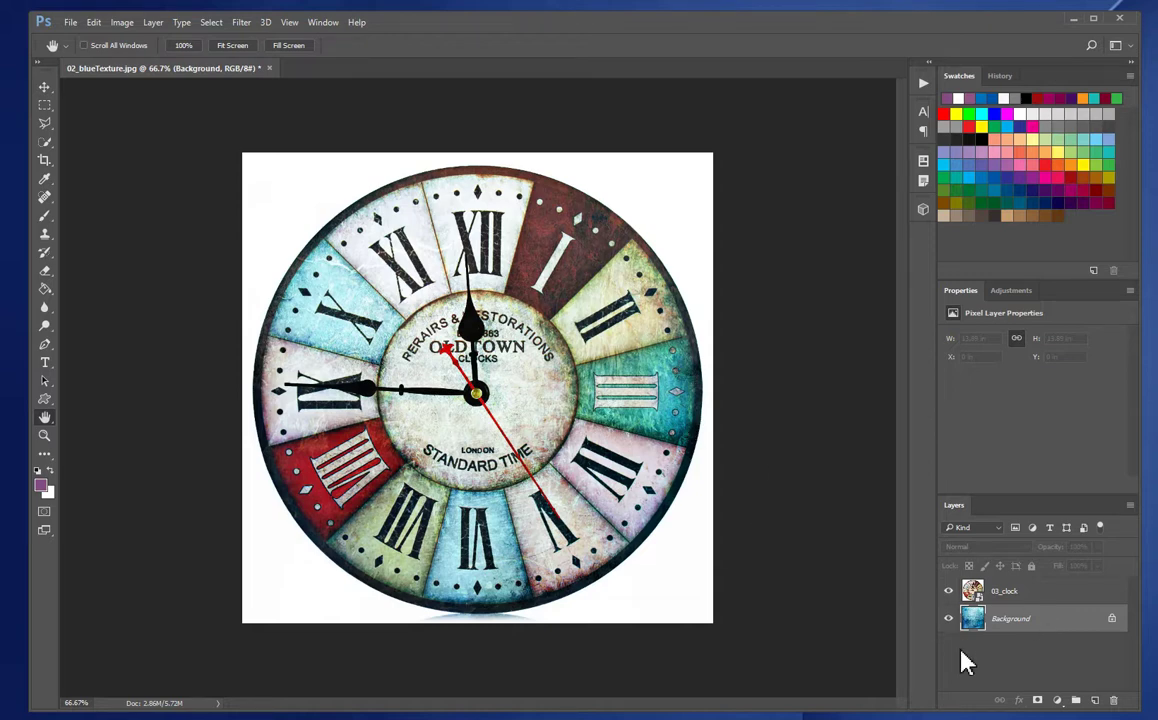
pyautogui.click(950, 620)
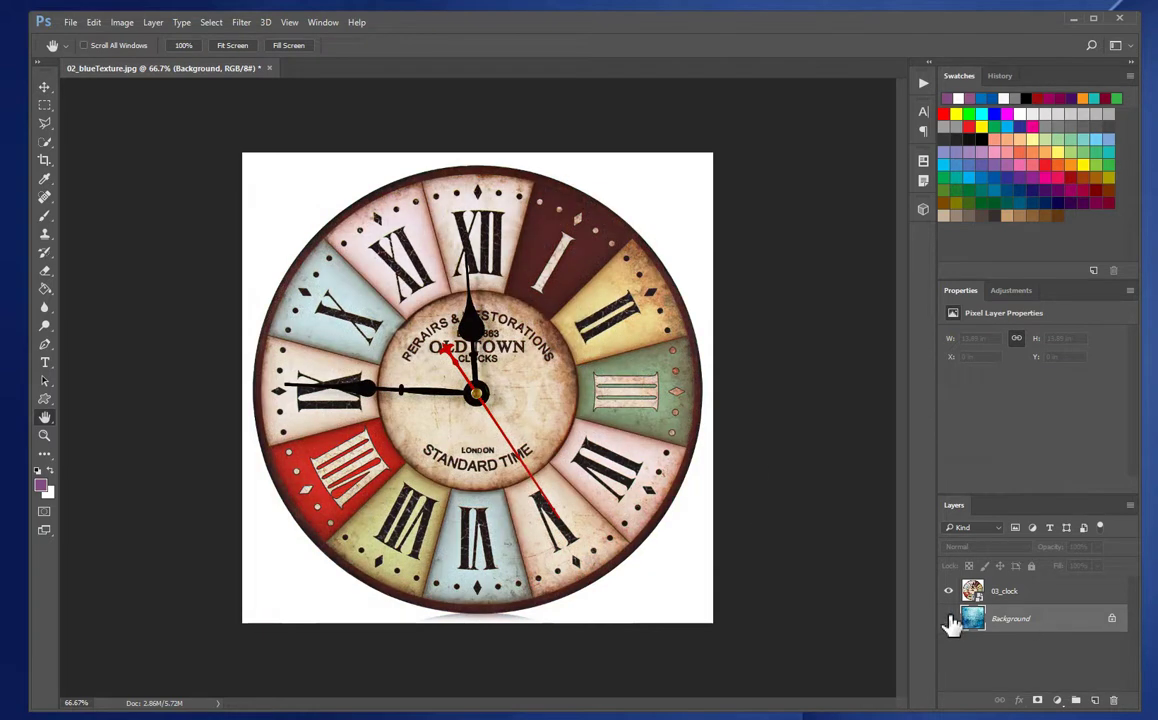
pyautogui.click(950, 620)
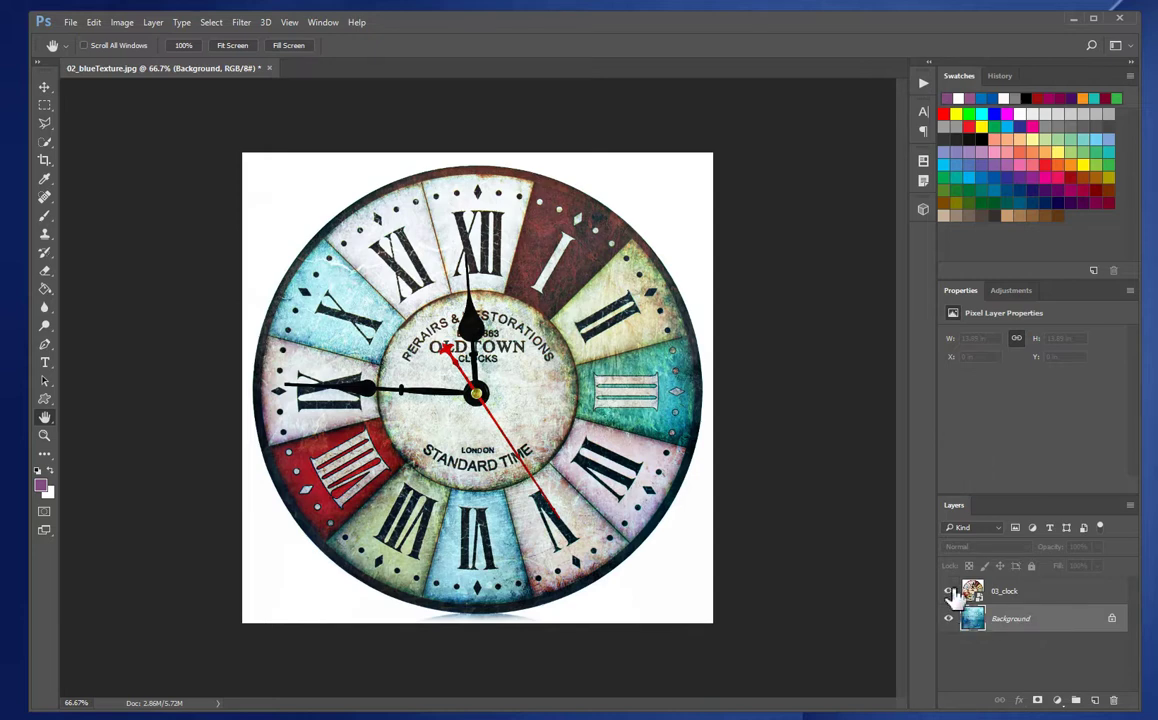
pyautogui.click(950, 591)
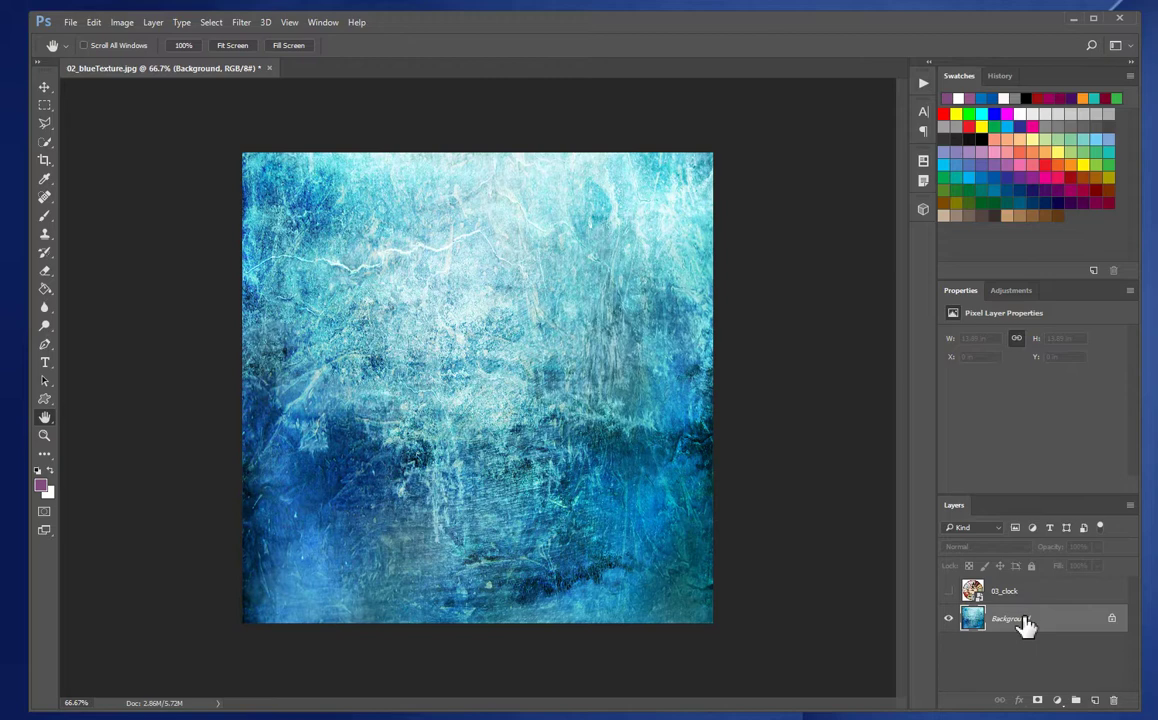
pyautogui.click(1057, 700)
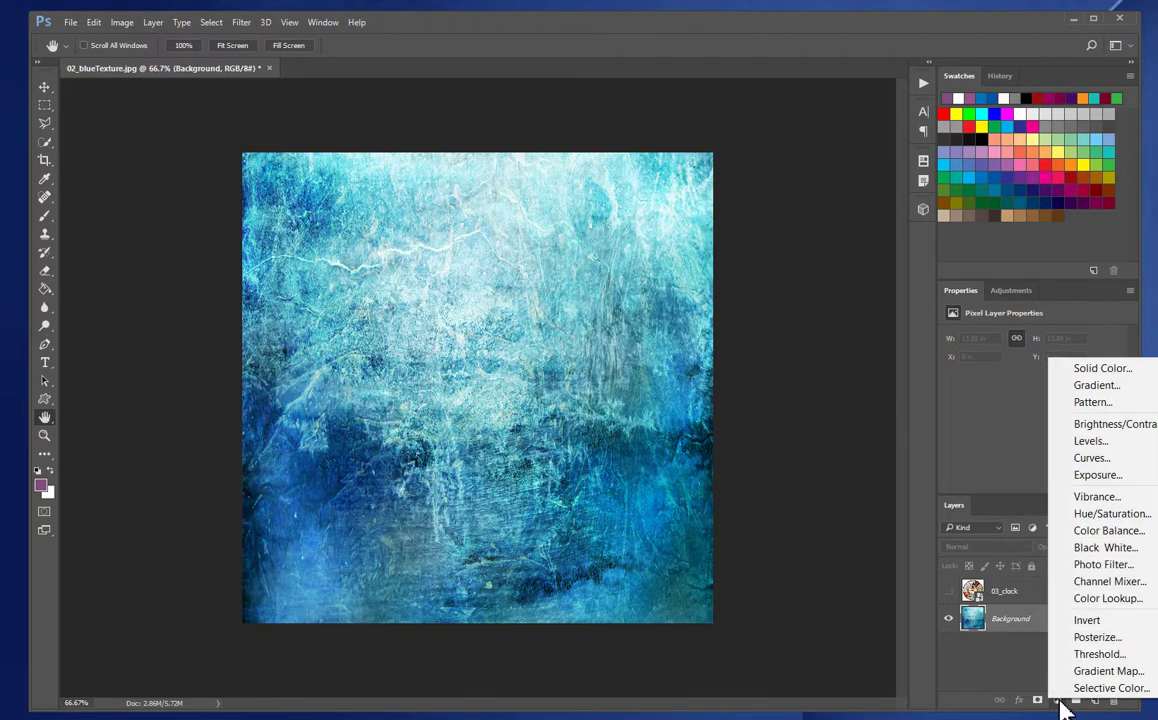
pyautogui.click(1100, 514)
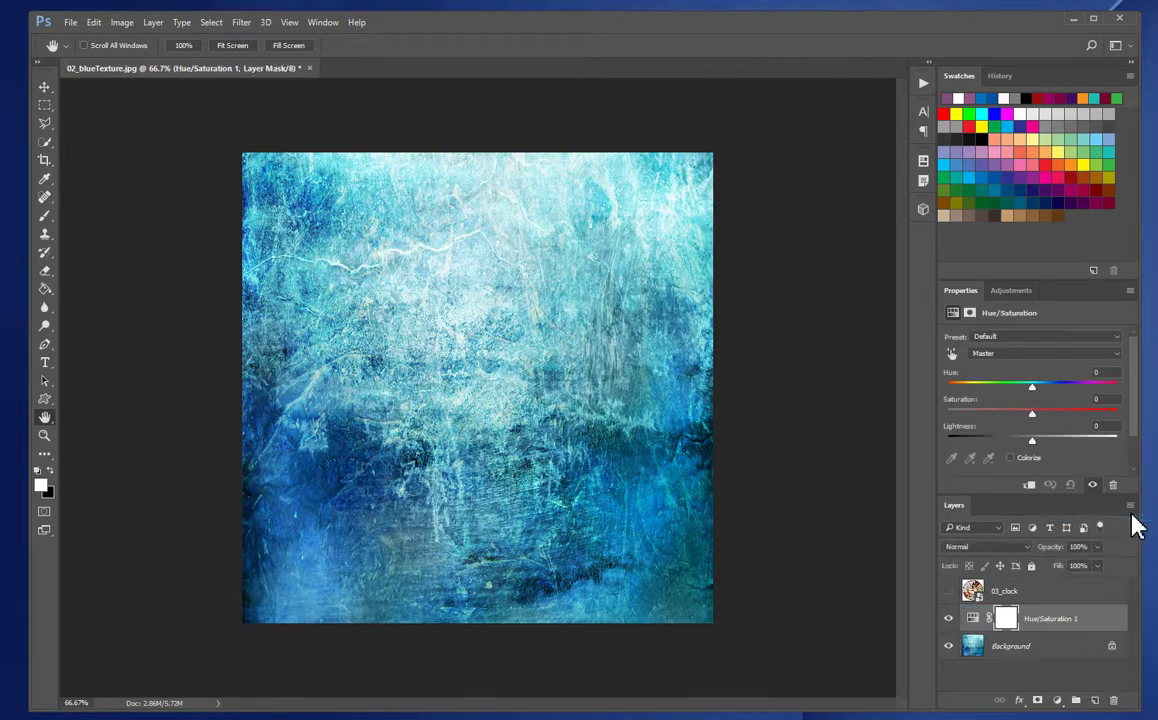
# Step: Set the Hue/Saturation adjustment to hue -180 and saturation -63, and show the 03_clock layer
pyautogui.moveTo(1034, 391); pyautogui.dragTo(948, 387)
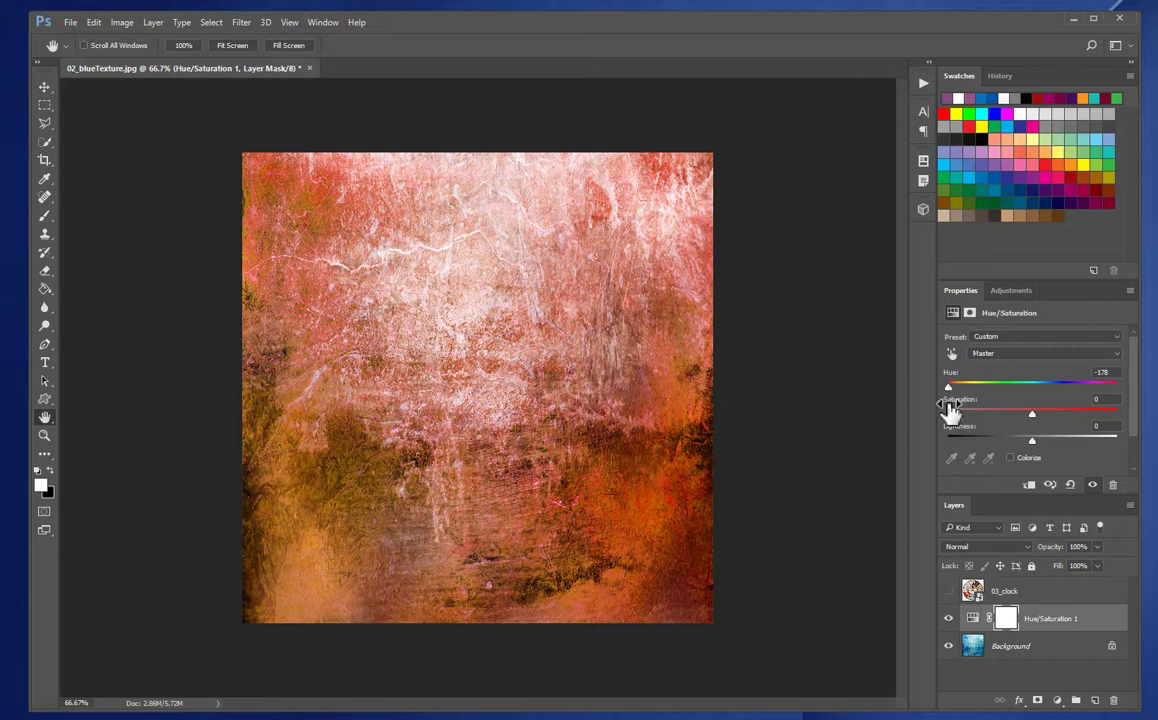
pyautogui.click(948, 591)
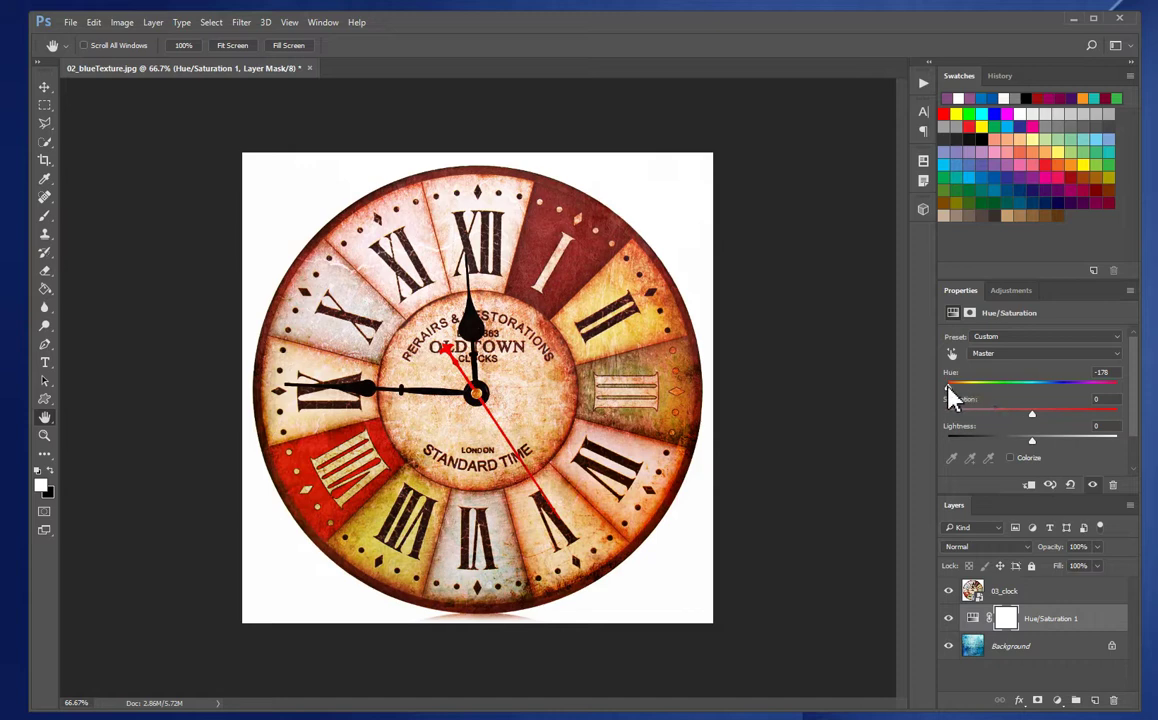
pyautogui.moveTo(948, 387)
pyautogui.mouseDown()
pyautogui.moveTo(1118, 398)
pyautogui.moveTo(959, 396)
pyautogui.moveTo(945, 398)
pyautogui.moveTo(977, 406)
pyautogui.moveTo(949, 406)
pyautogui.mouseUp()
pyautogui.moveTo(1034, 416)
pyautogui.mouseDown()
pyautogui.moveTo(1073, 414)
pyautogui.moveTo(1018, 413)
pyautogui.mouseUp()
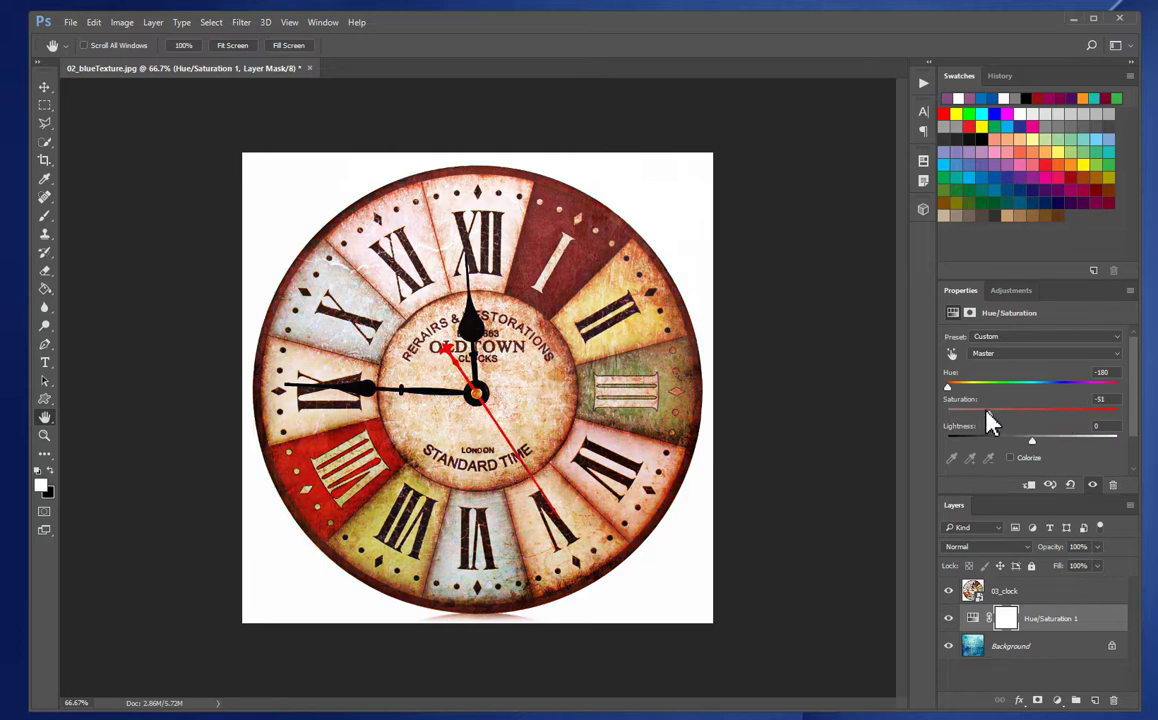
pyautogui.moveTo(986, 421); pyautogui.dragTo(984, 421)
# Step: Compare the blended clock with the Hue/Saturation adjustment and the Background layer each hidden and shown
pyautogui.click(949, 619)
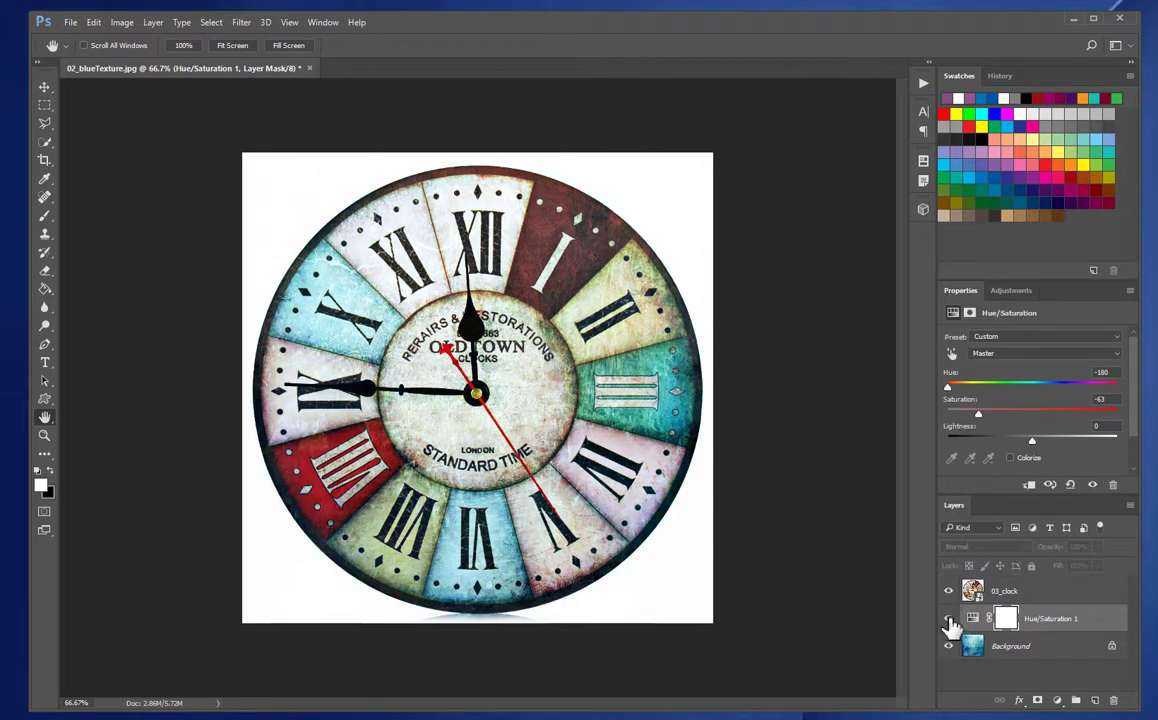
pyautogui.click(949, 620)
pyautogui.click(949, 646)
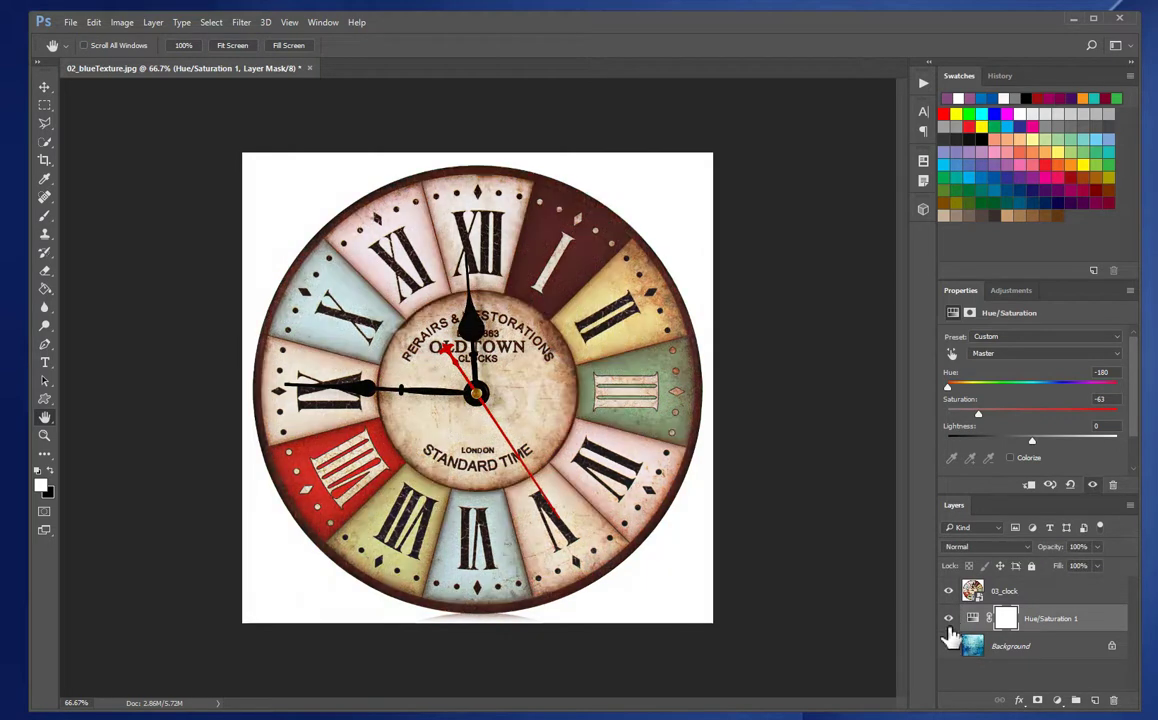
pyautogui.click(949, 620)
pyautogui.click(949, 620)
pyautogui.click(949, 648)
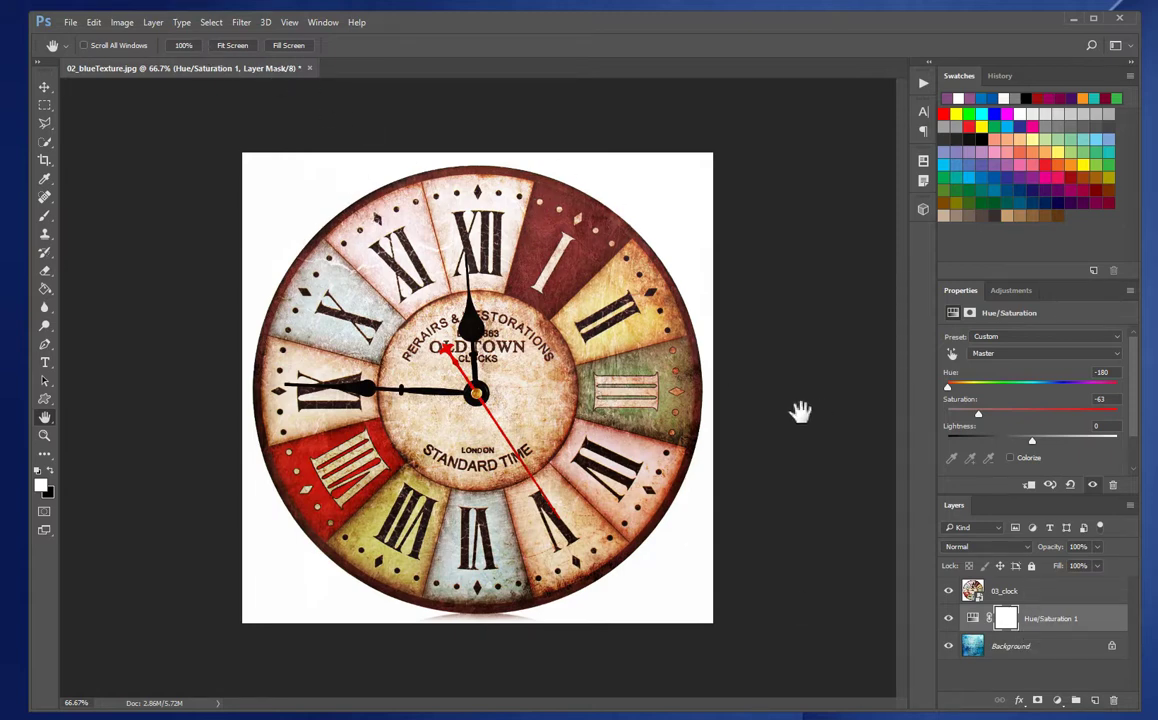
# Step: Save the document as a layered Photoshop file in PHOTOSHOP 06, prefixing 02_blueTexture with the author's name and an underscore
pyautogui.click(70, 22)
pyautogui.click(114, 220)
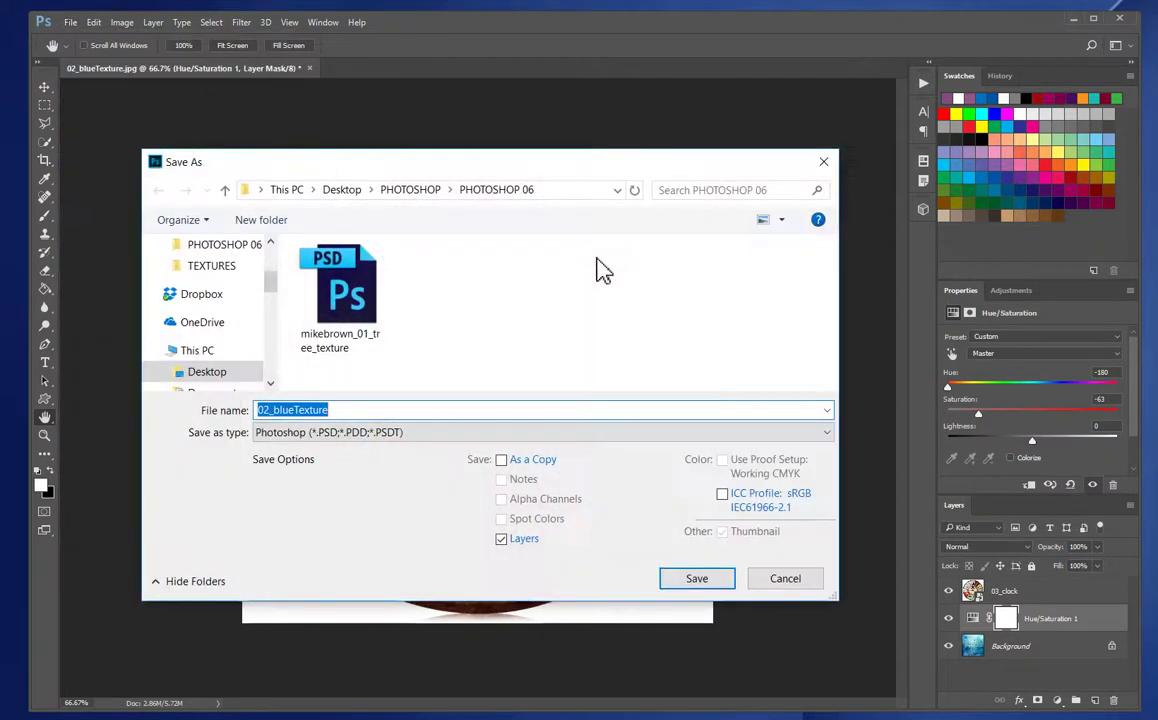
pyautogui.click(260, 410)
pyautogui.write('mikebrown')
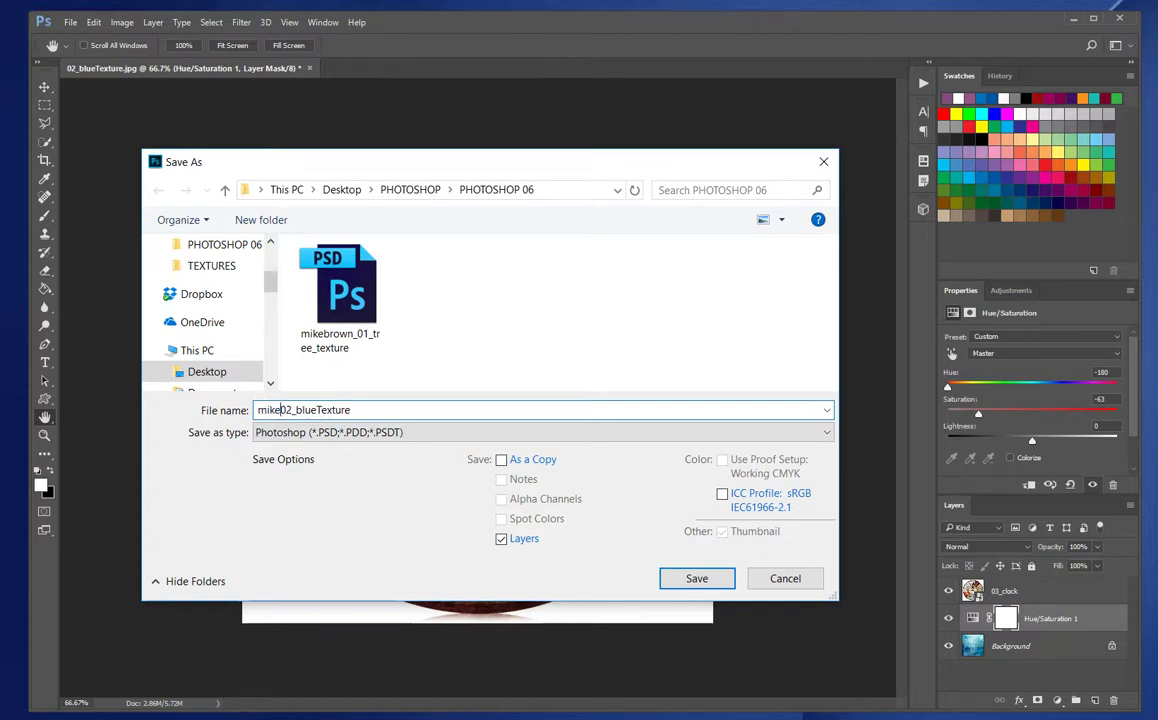
pyautogui.write('_')
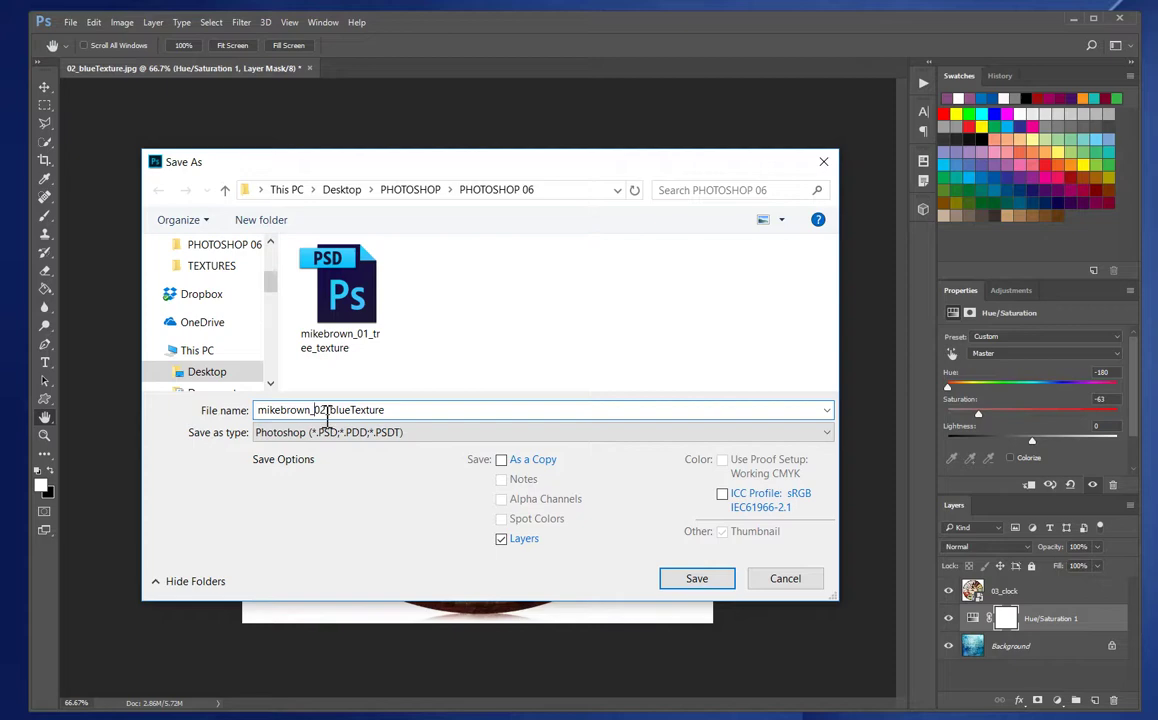
pyautogui.click(697, 579)
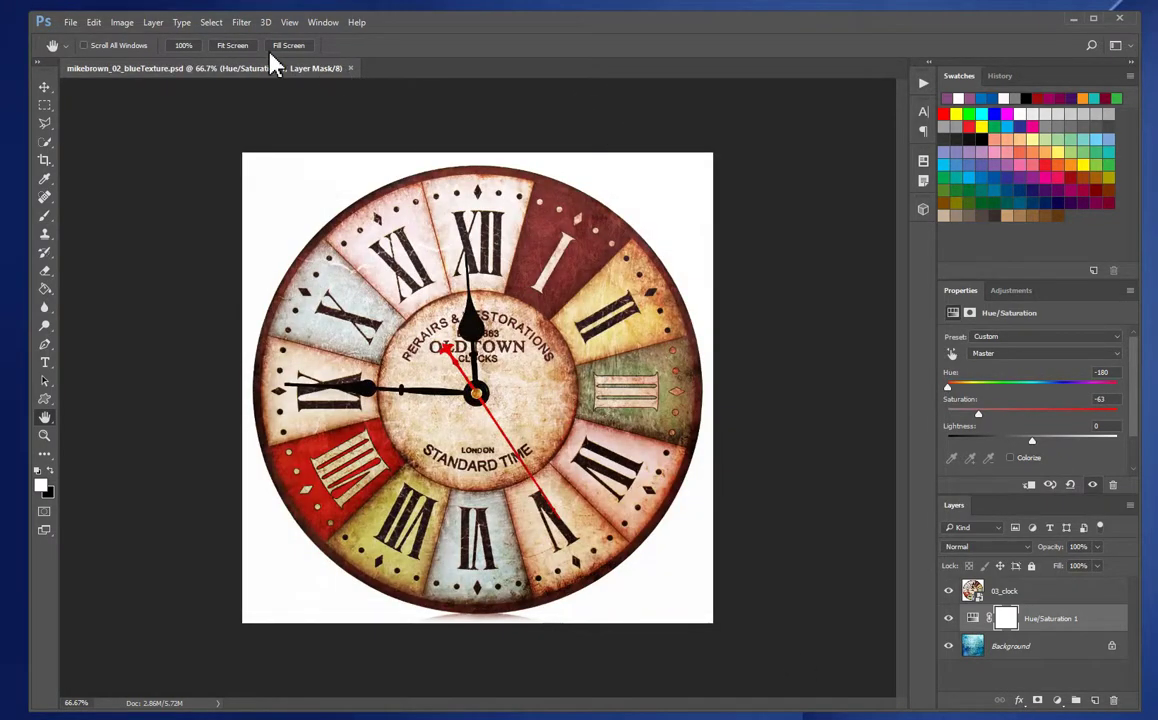
# Step: Check the image's pixel dimensions and resolution in Image Size, keeping the existing settings
pyautogui.click(122, 22)
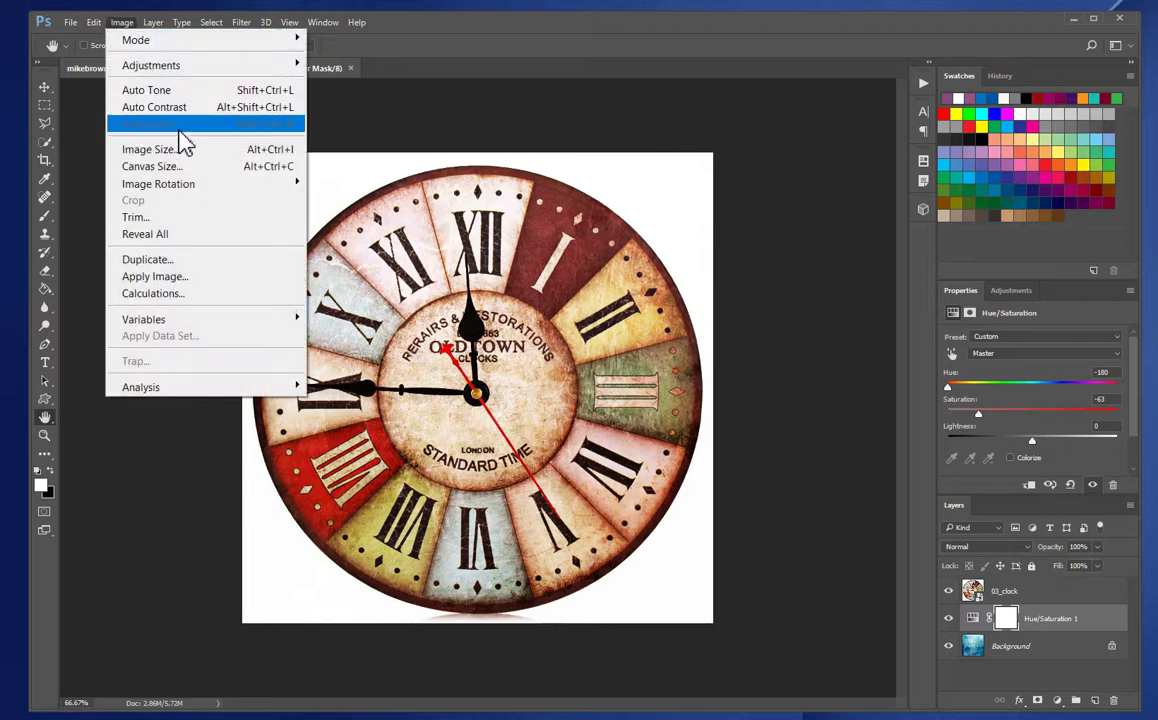
pyautogui.click(185, 150)
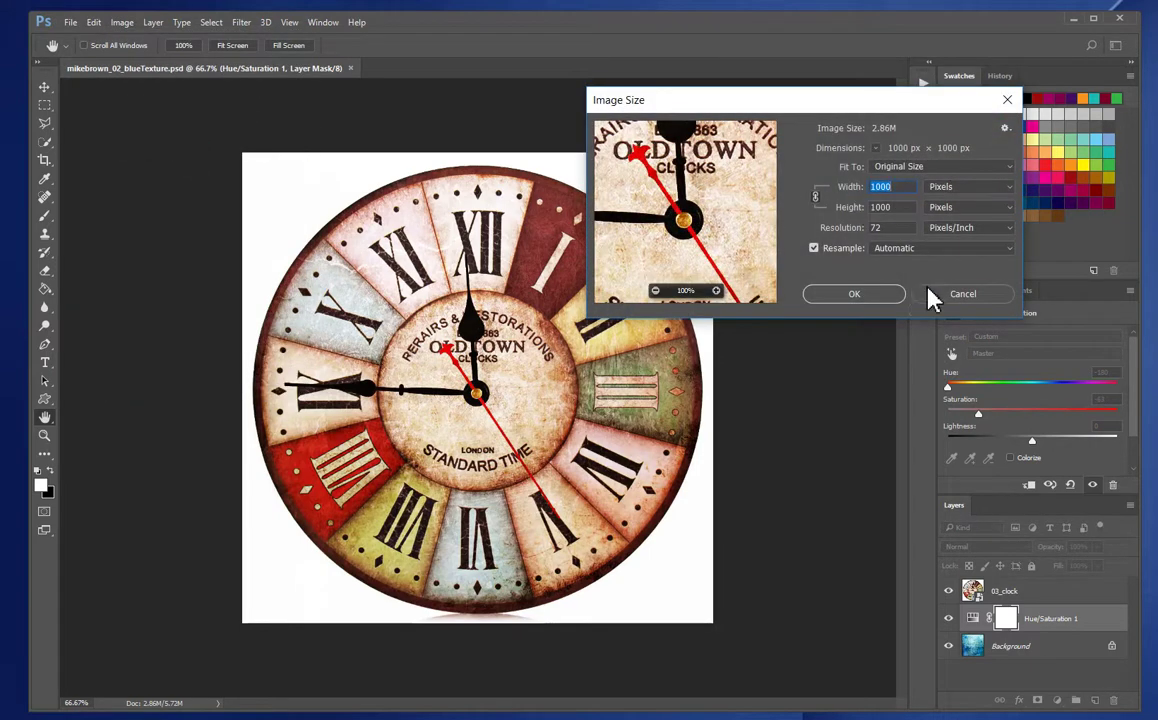
pyautogui.click(860, 296)
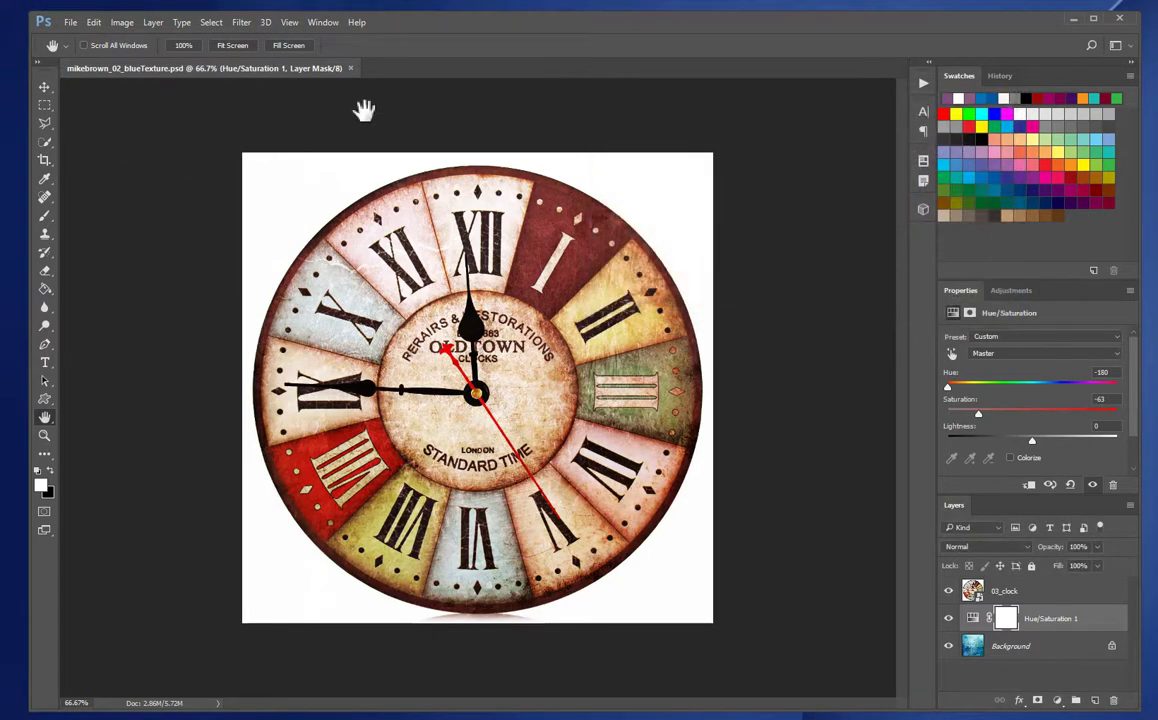